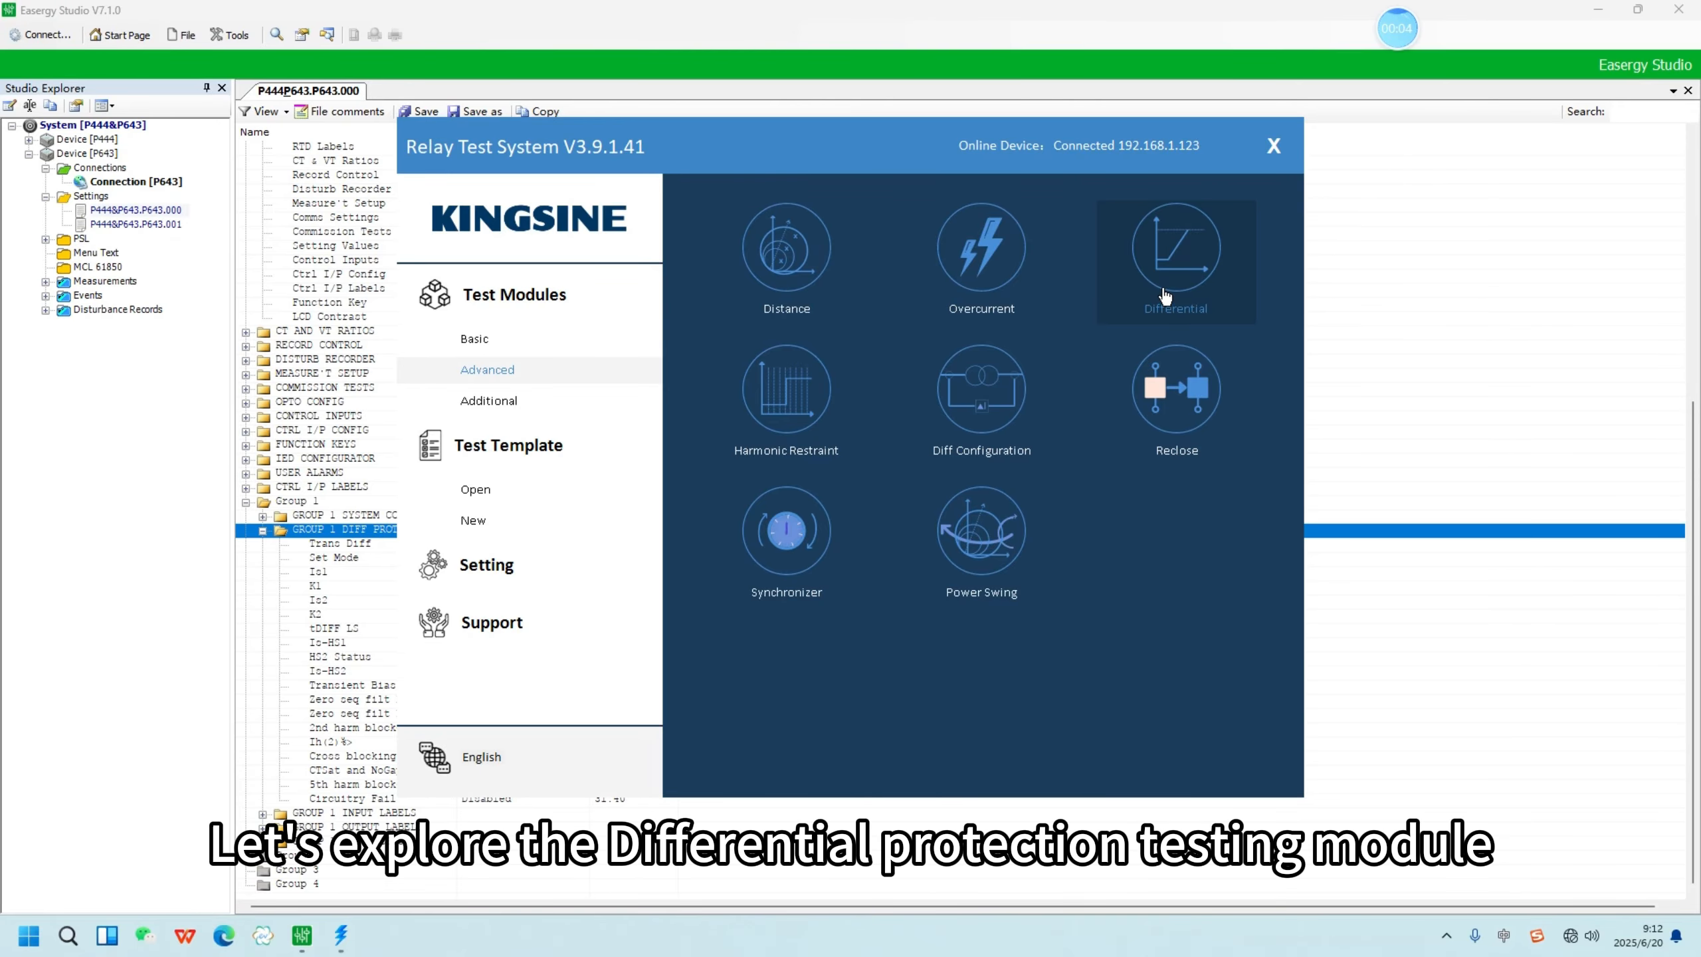
- Open the Differential module's test object settings and set the transformer winding count to 3
click(1166, 296)
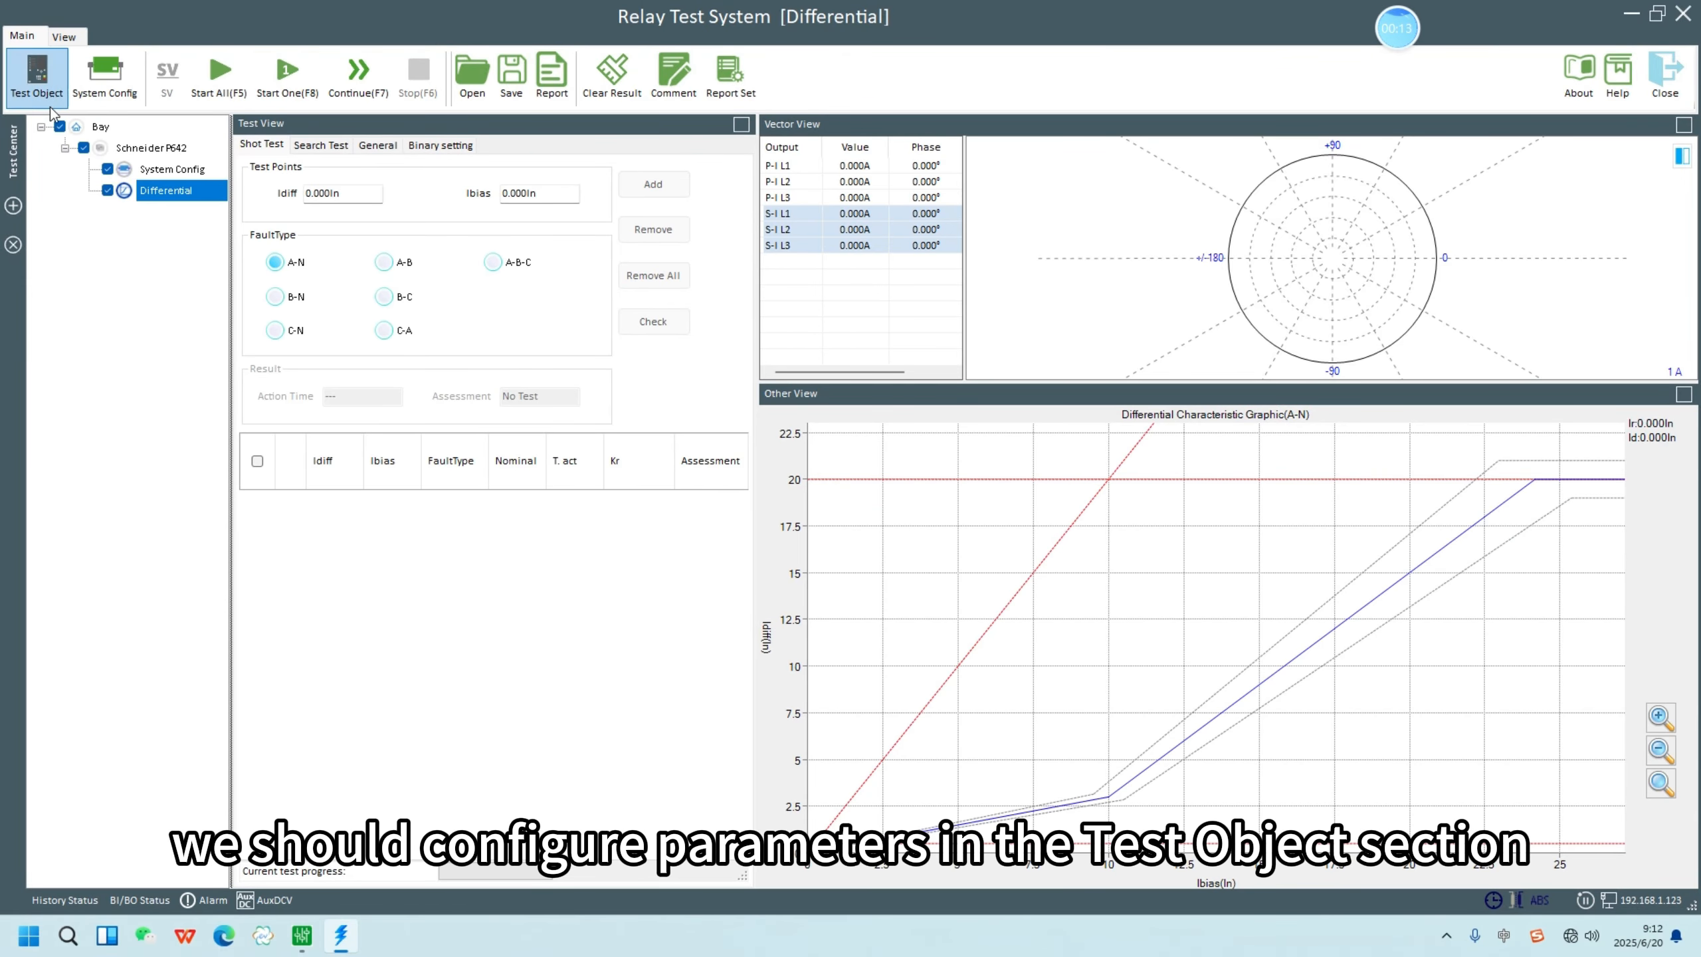
click(37, 74)
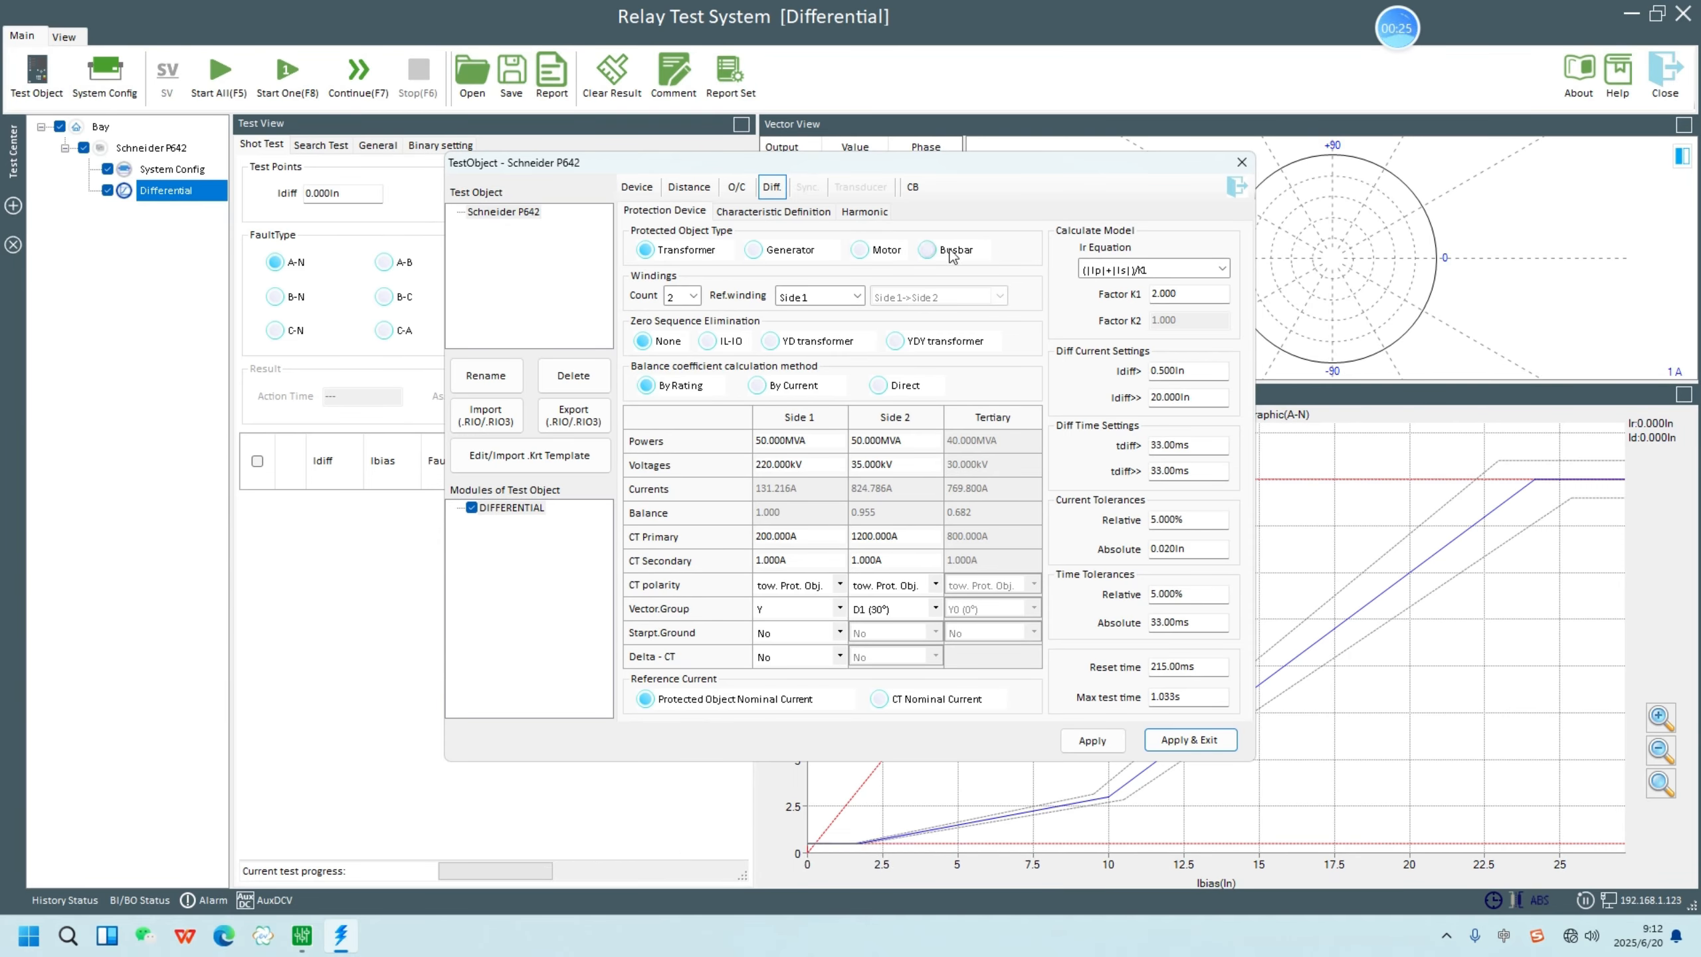
click(693, 295)
click(685, 345)
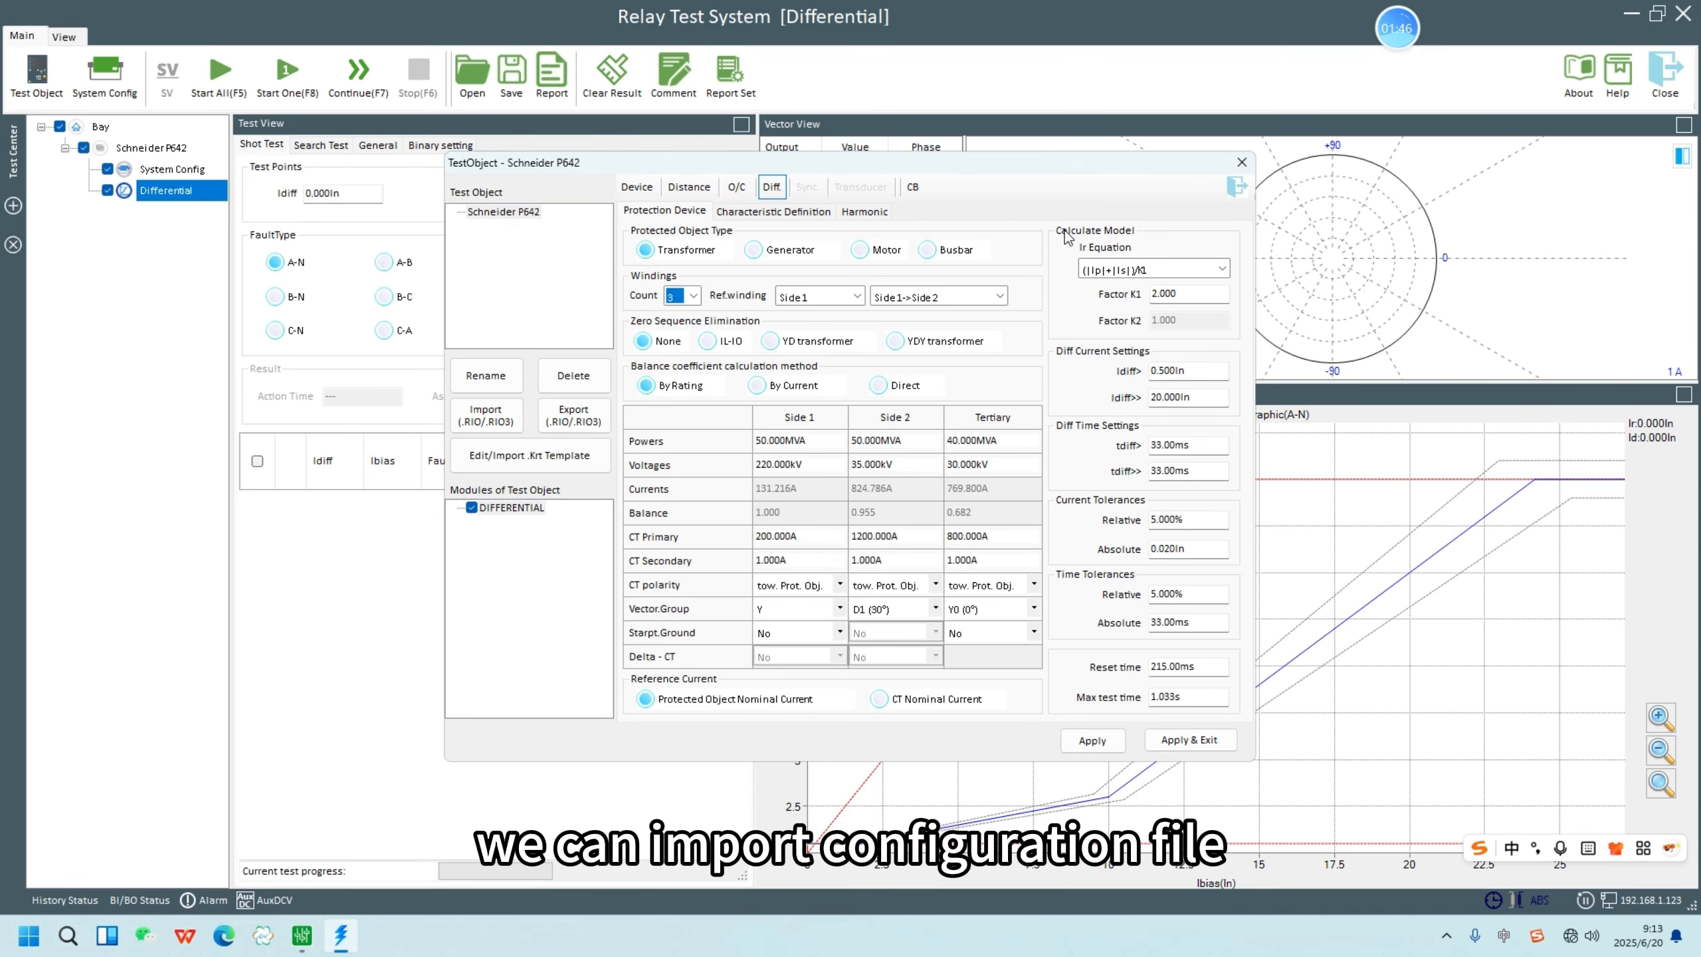
- Import the relay settings from P444&P643.P643.000.xrio with the Default filter into the test object template, then save and exit the converter
click(502, 460)
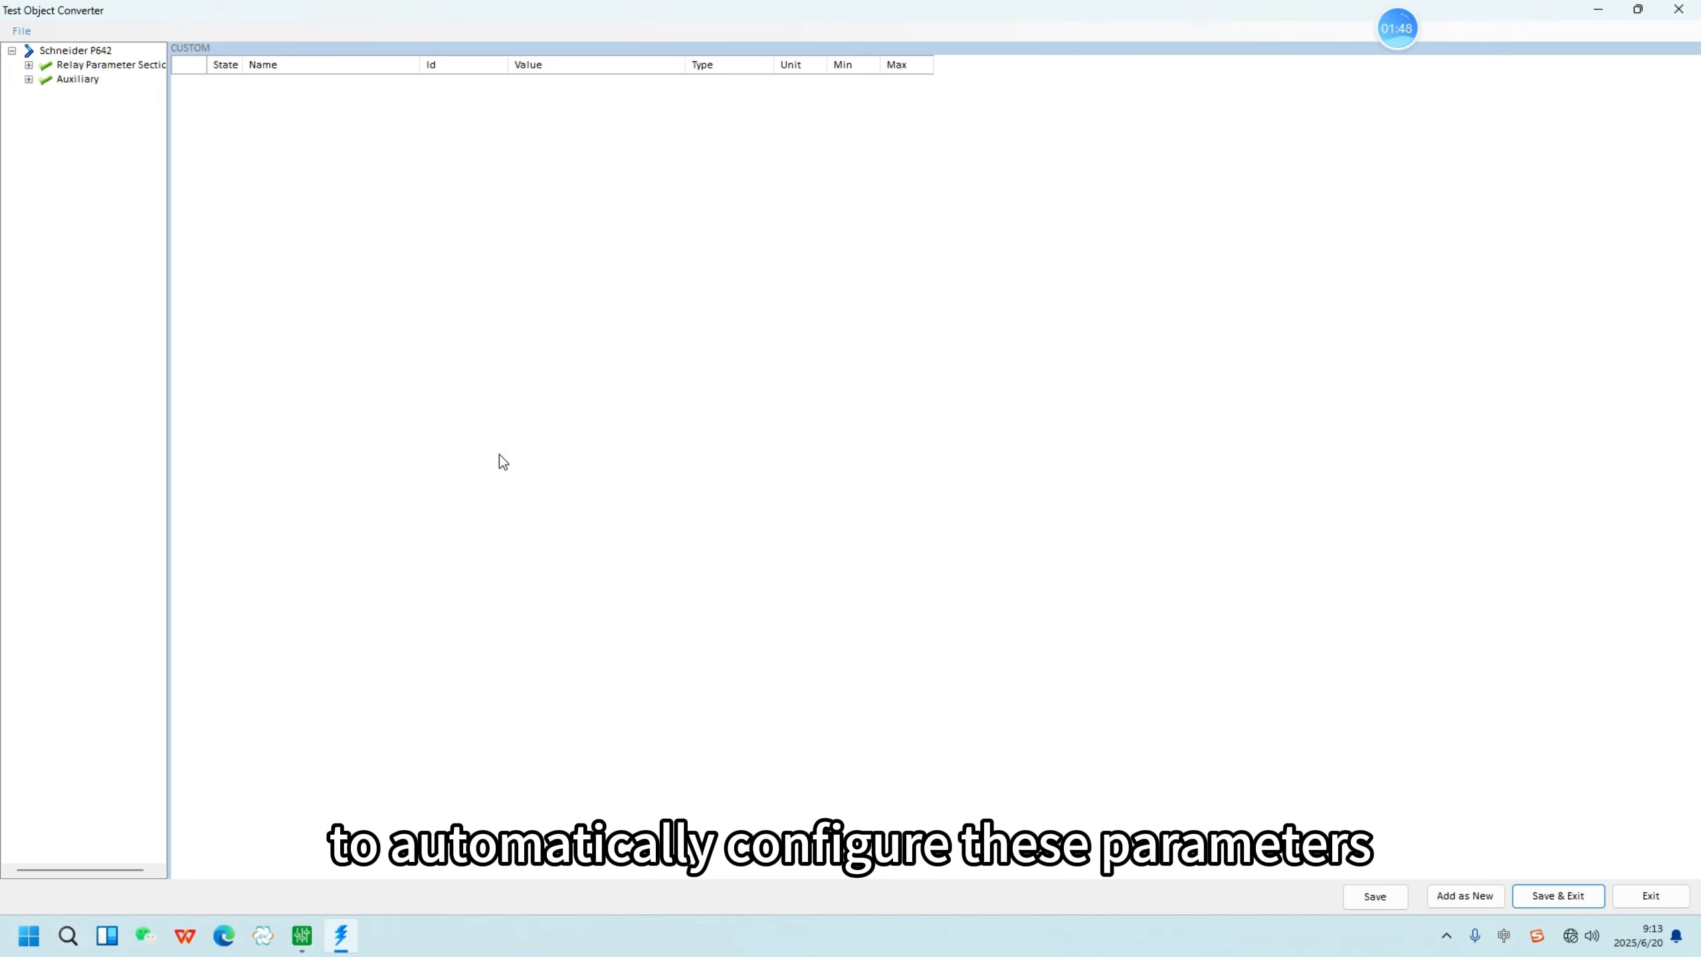
click(20, 31)
click(55, 90)
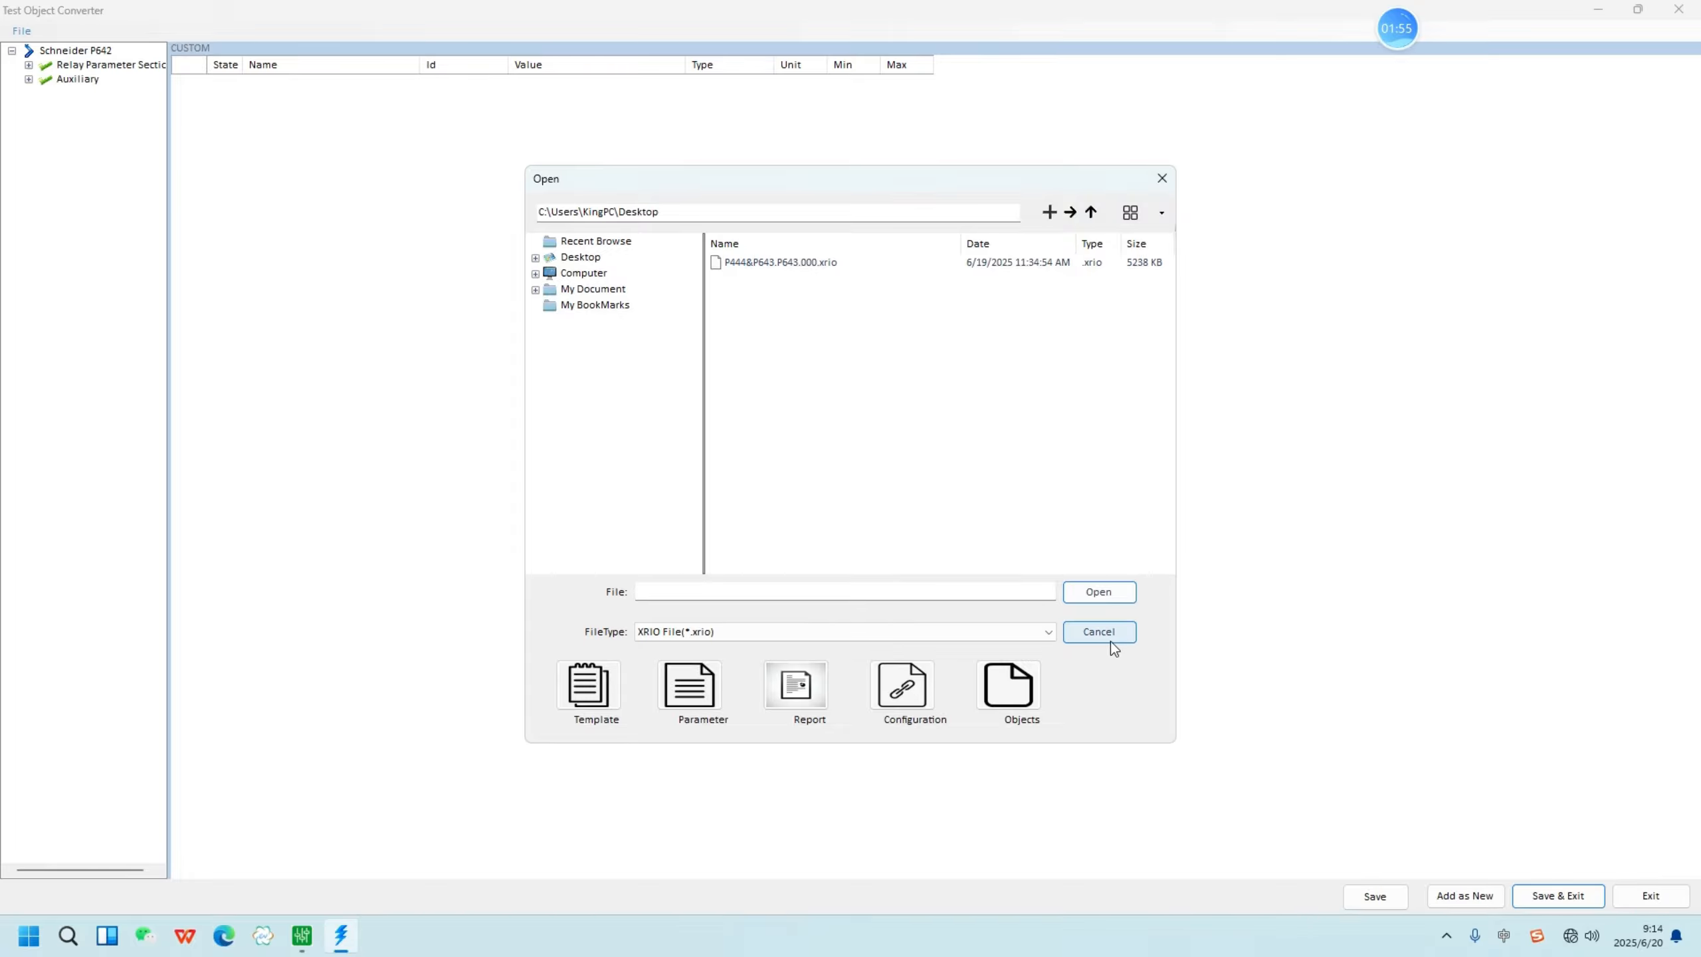
double_click(832, 262)
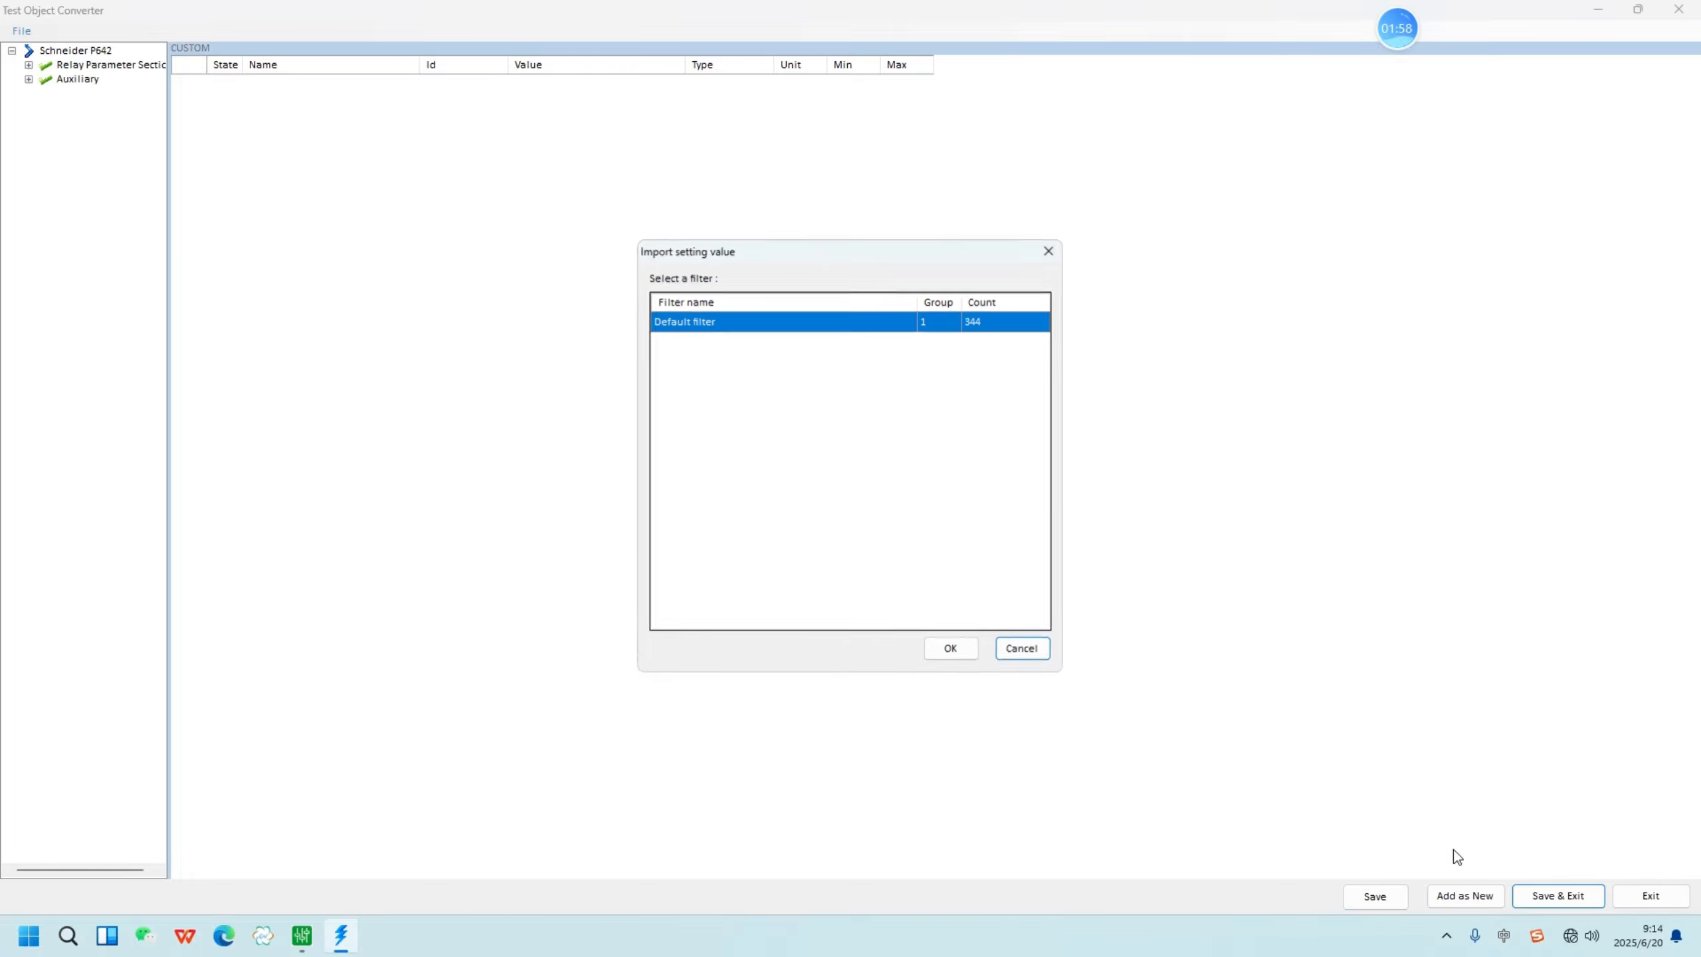
click(945, 650)
click(1543, 894)
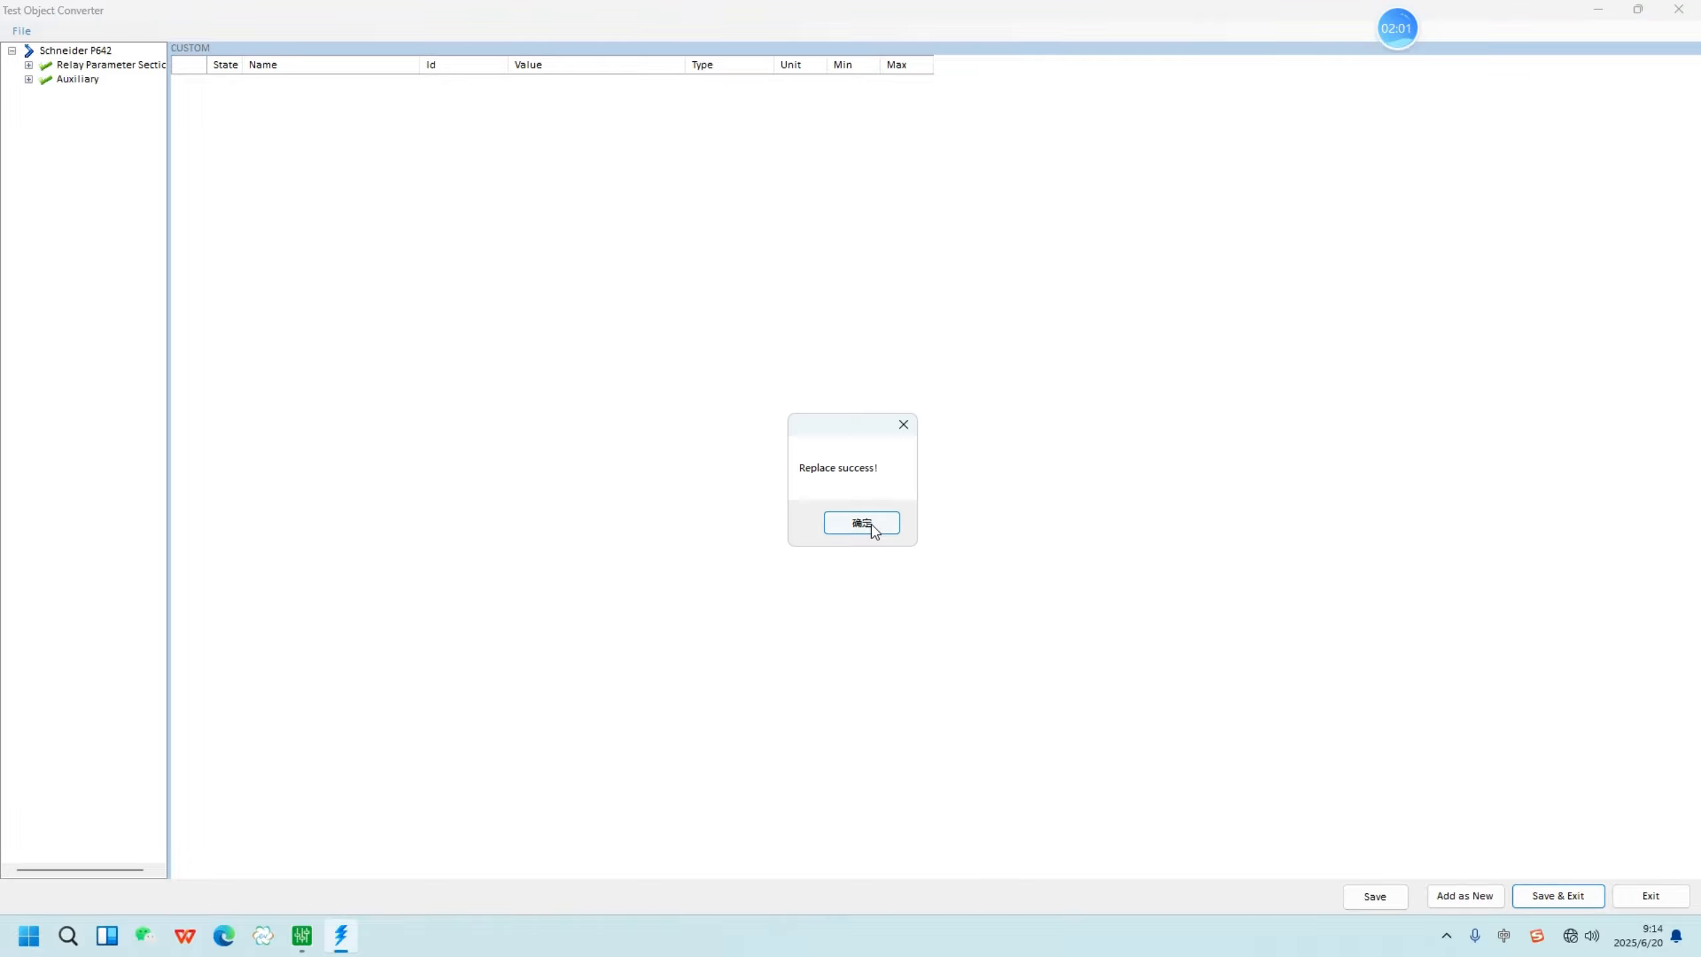
click(869, 528)
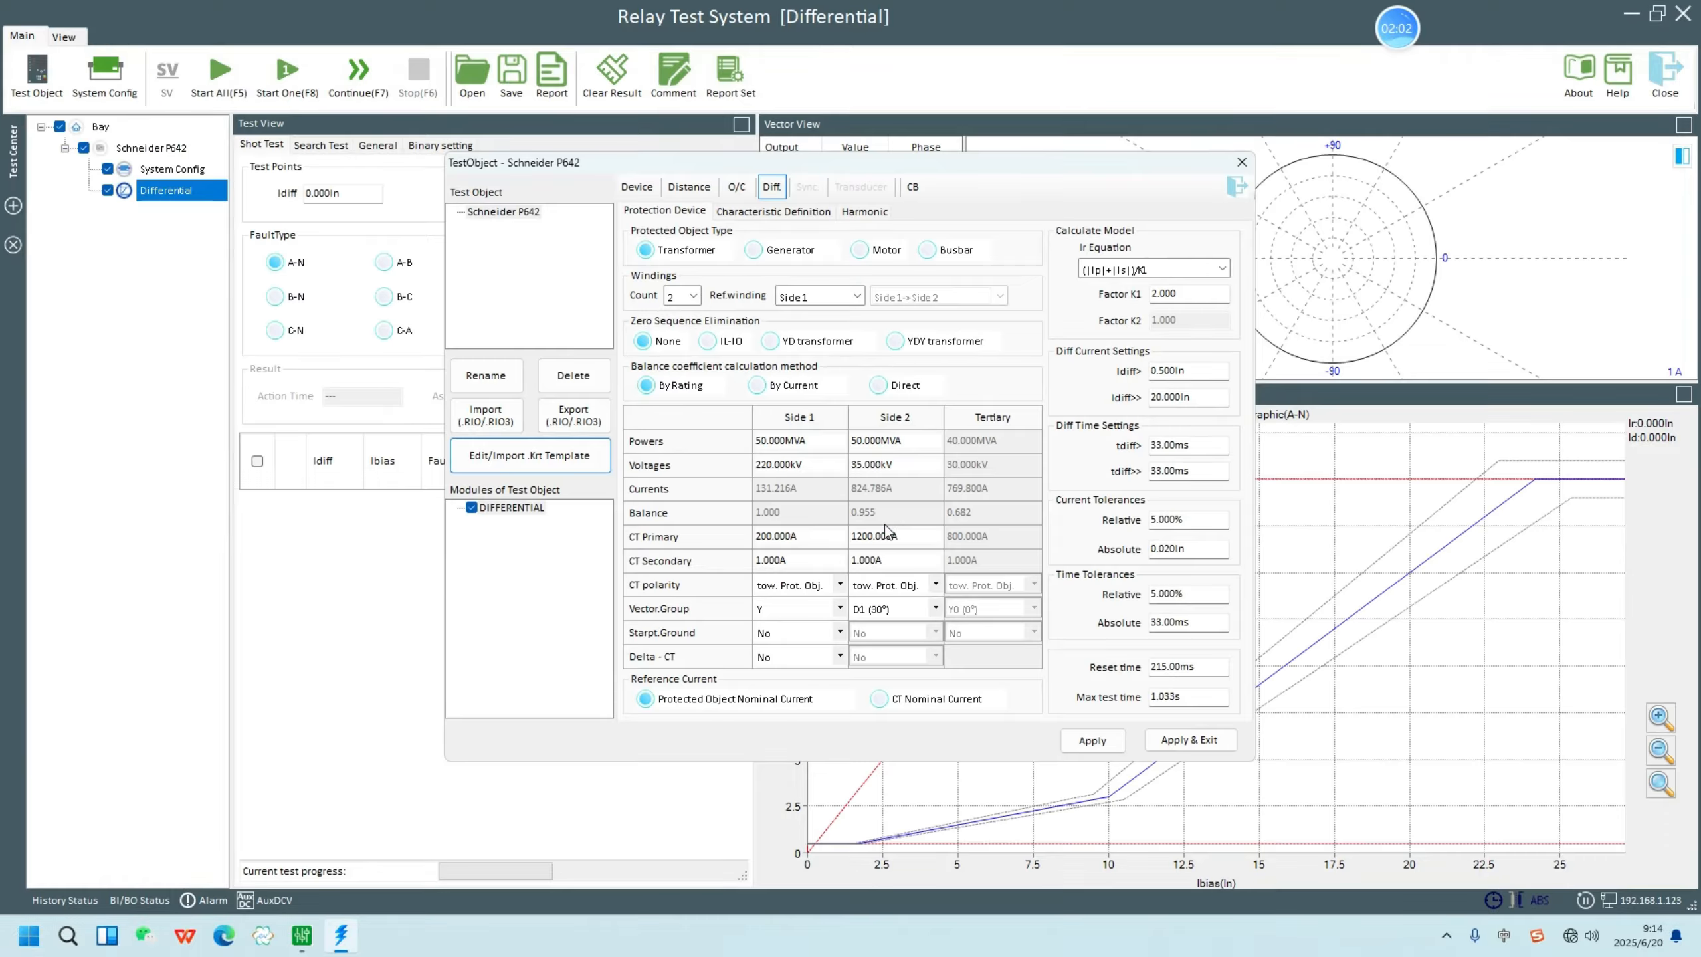
- Open the differential characteristic definition and apply the test object settings, closing the dialog
click(759, 219)
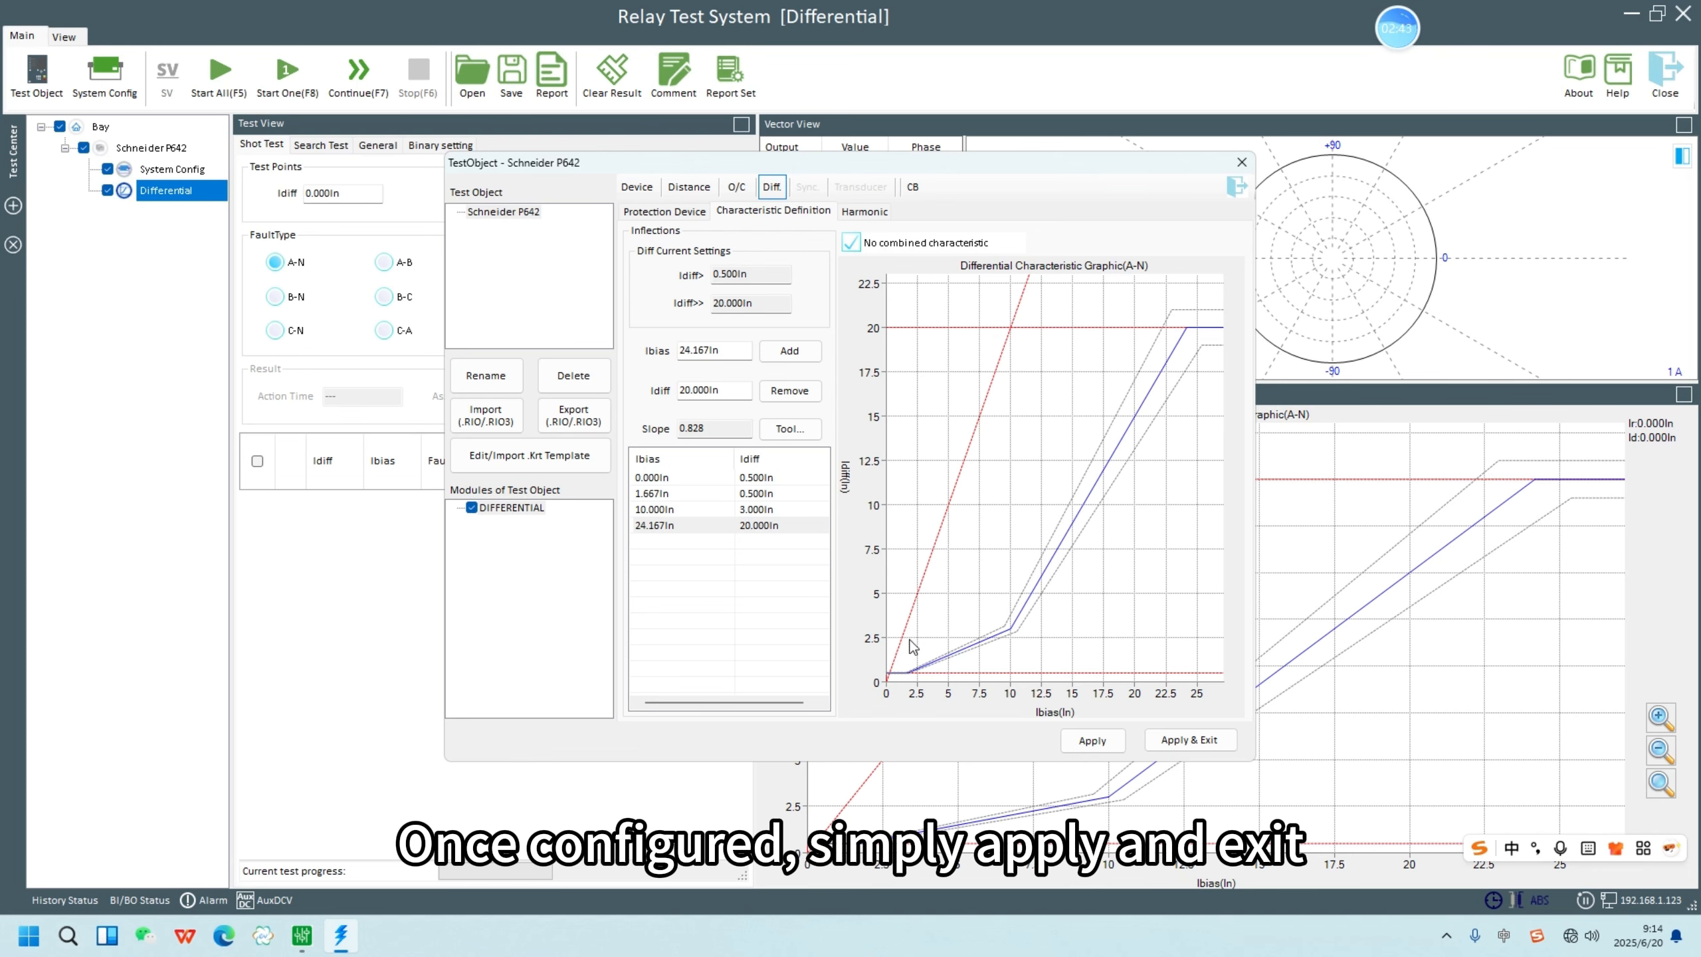
click(1200, 745)
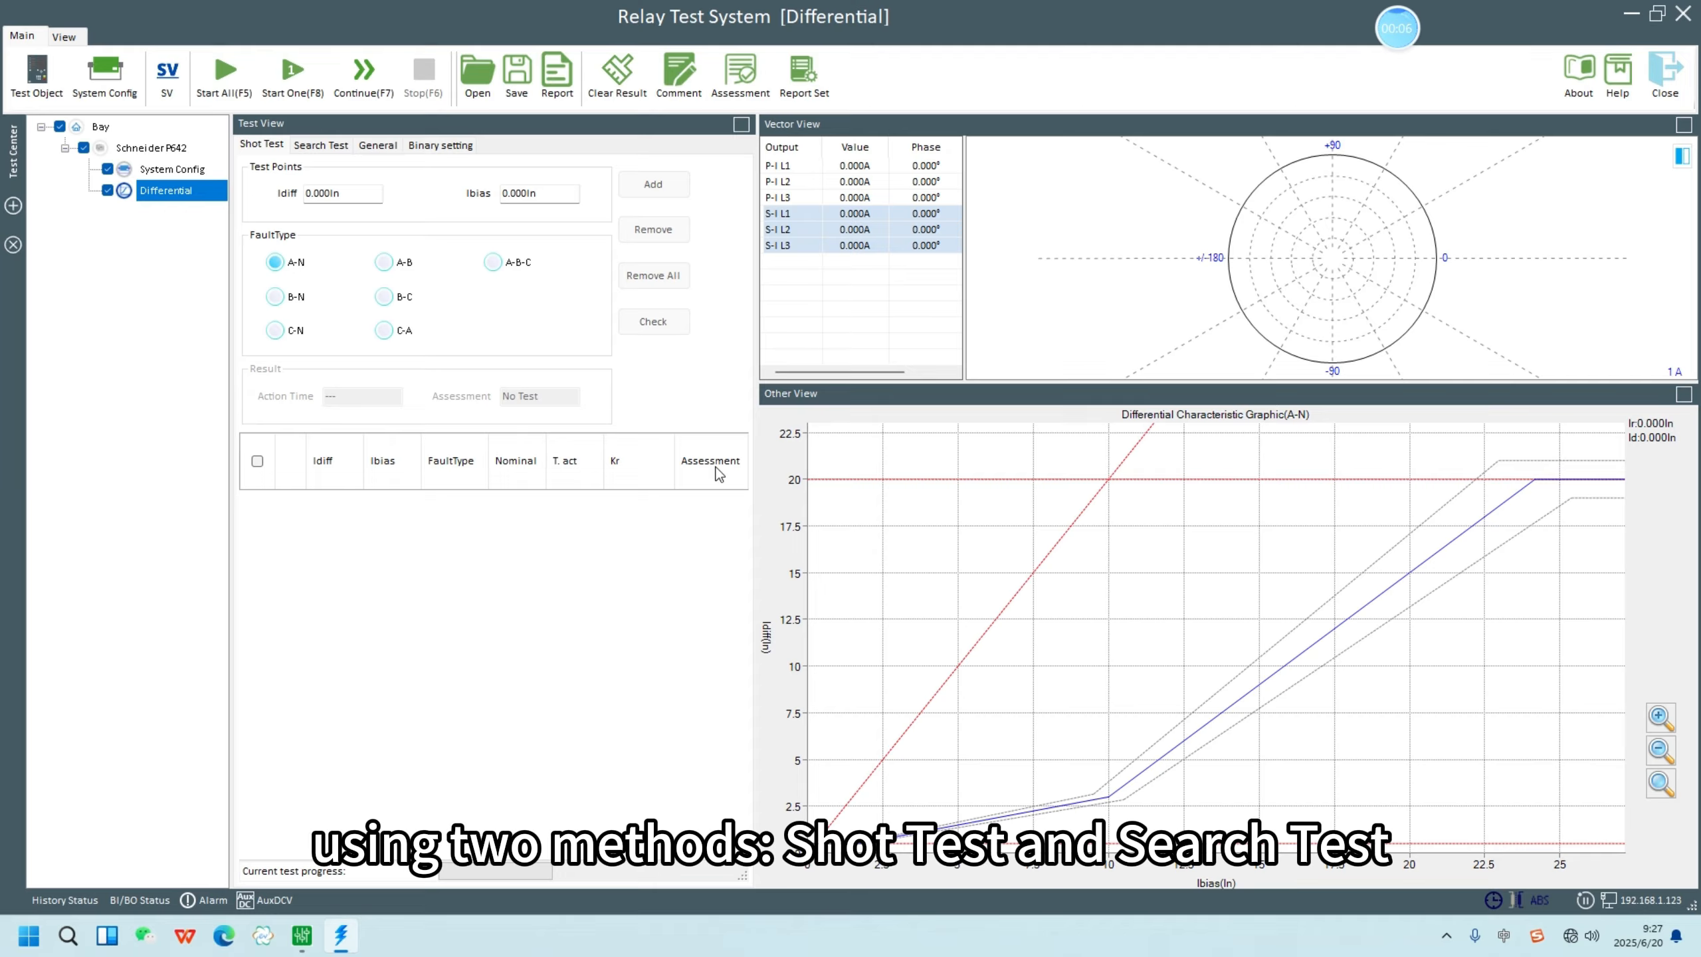
- Place a shot test point on the characteristic graph at about Idiff 9.437In and Ibias 9.772In, adding it twice for fault type A-N
click(308, 146)
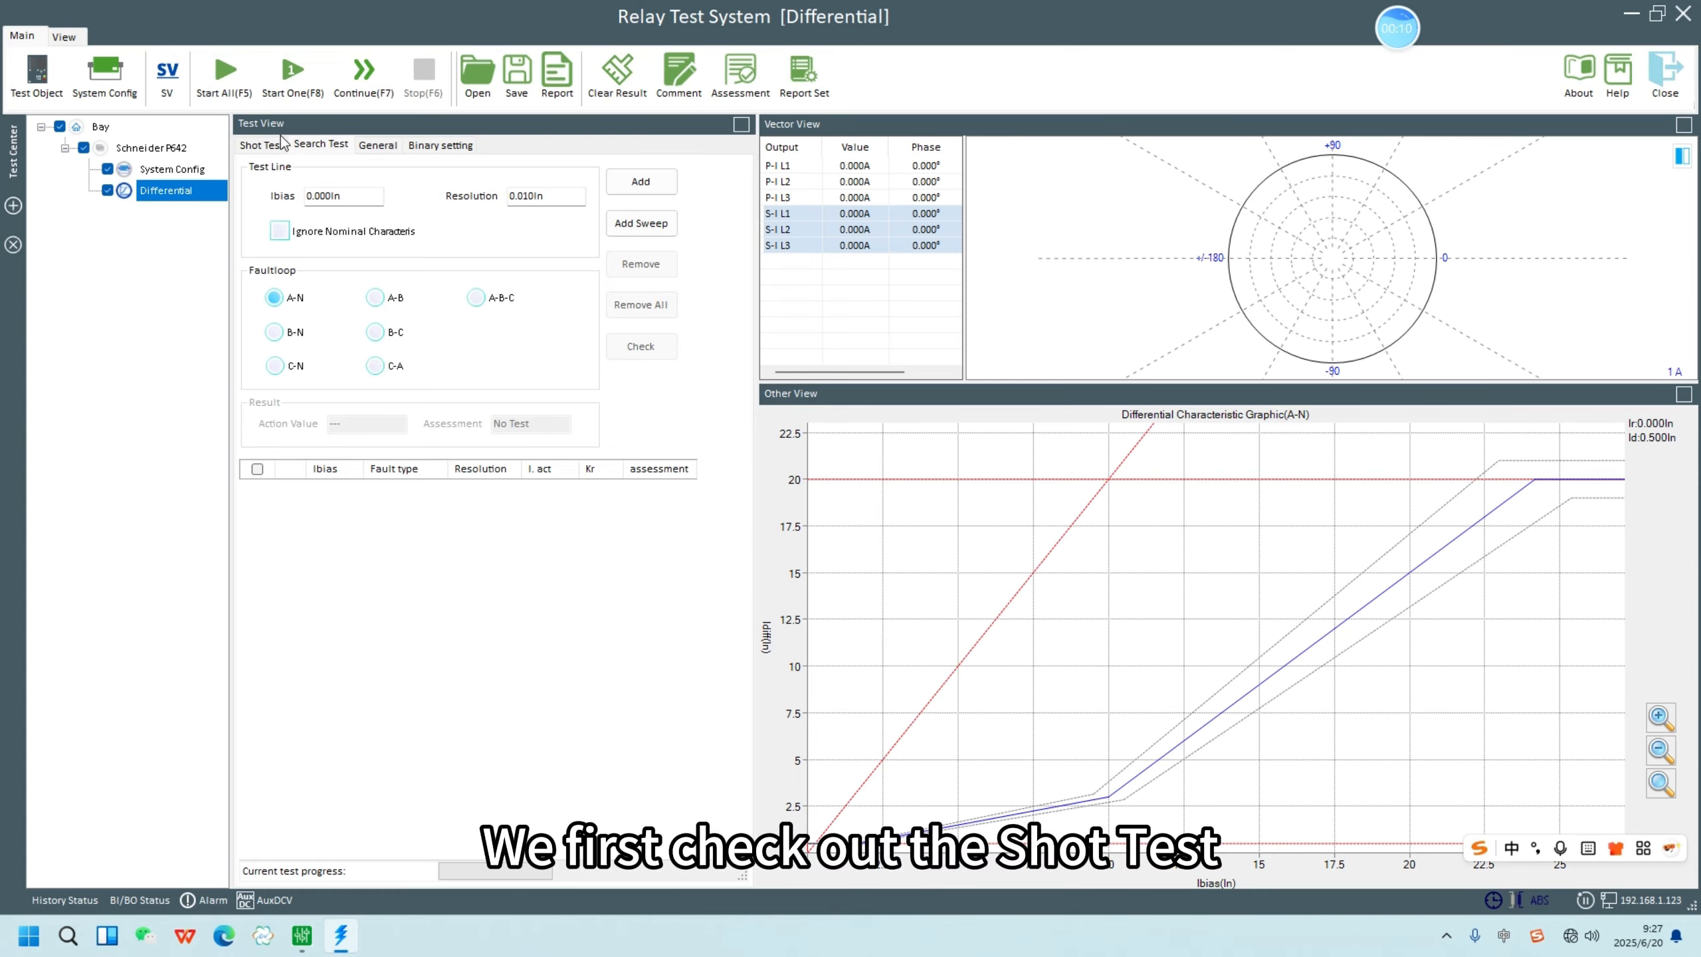
click(257, 148)
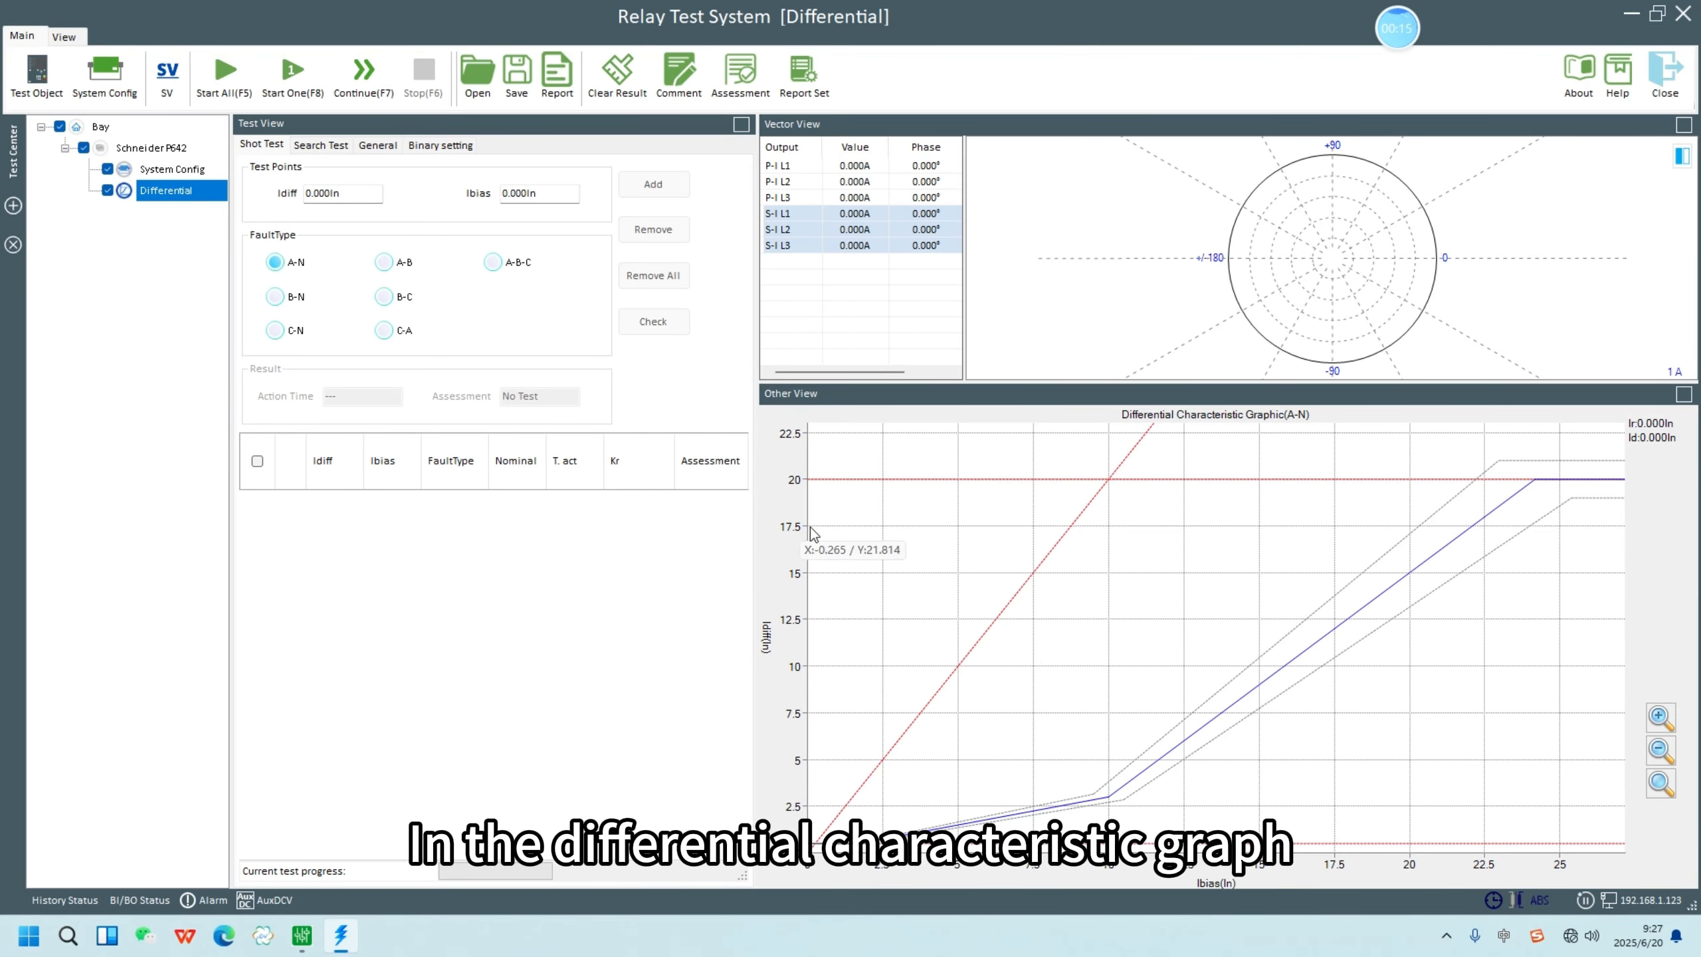
right_click(1102, 677)
click(664, 181)
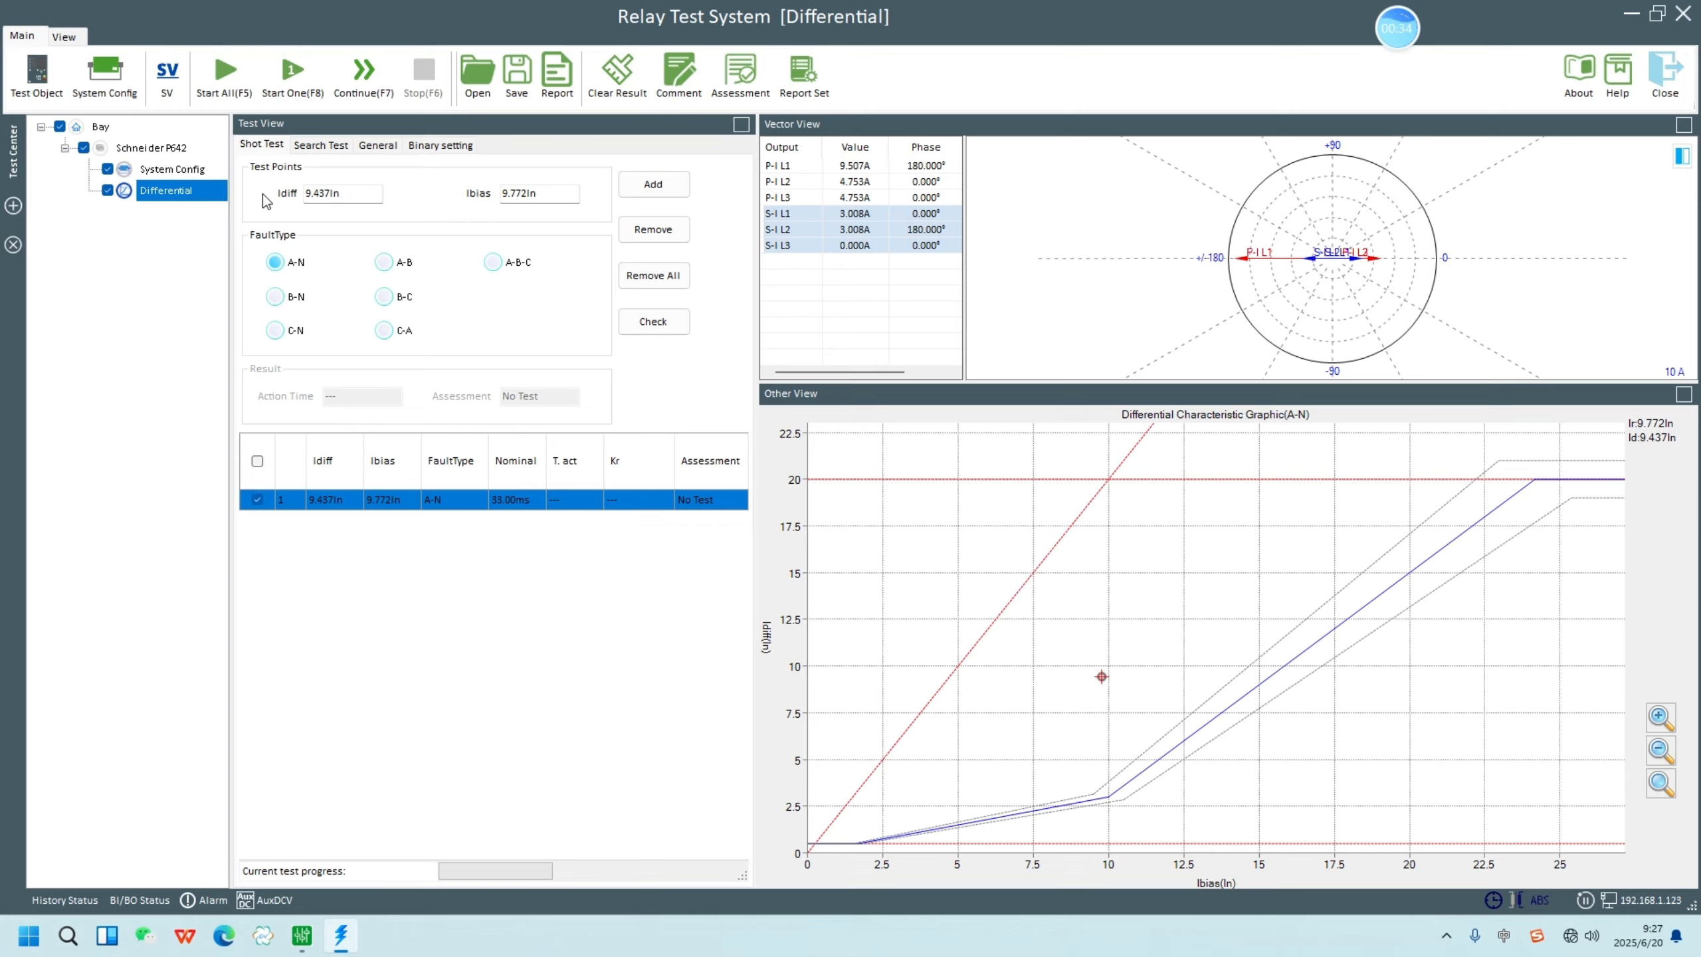
click(646, 189)
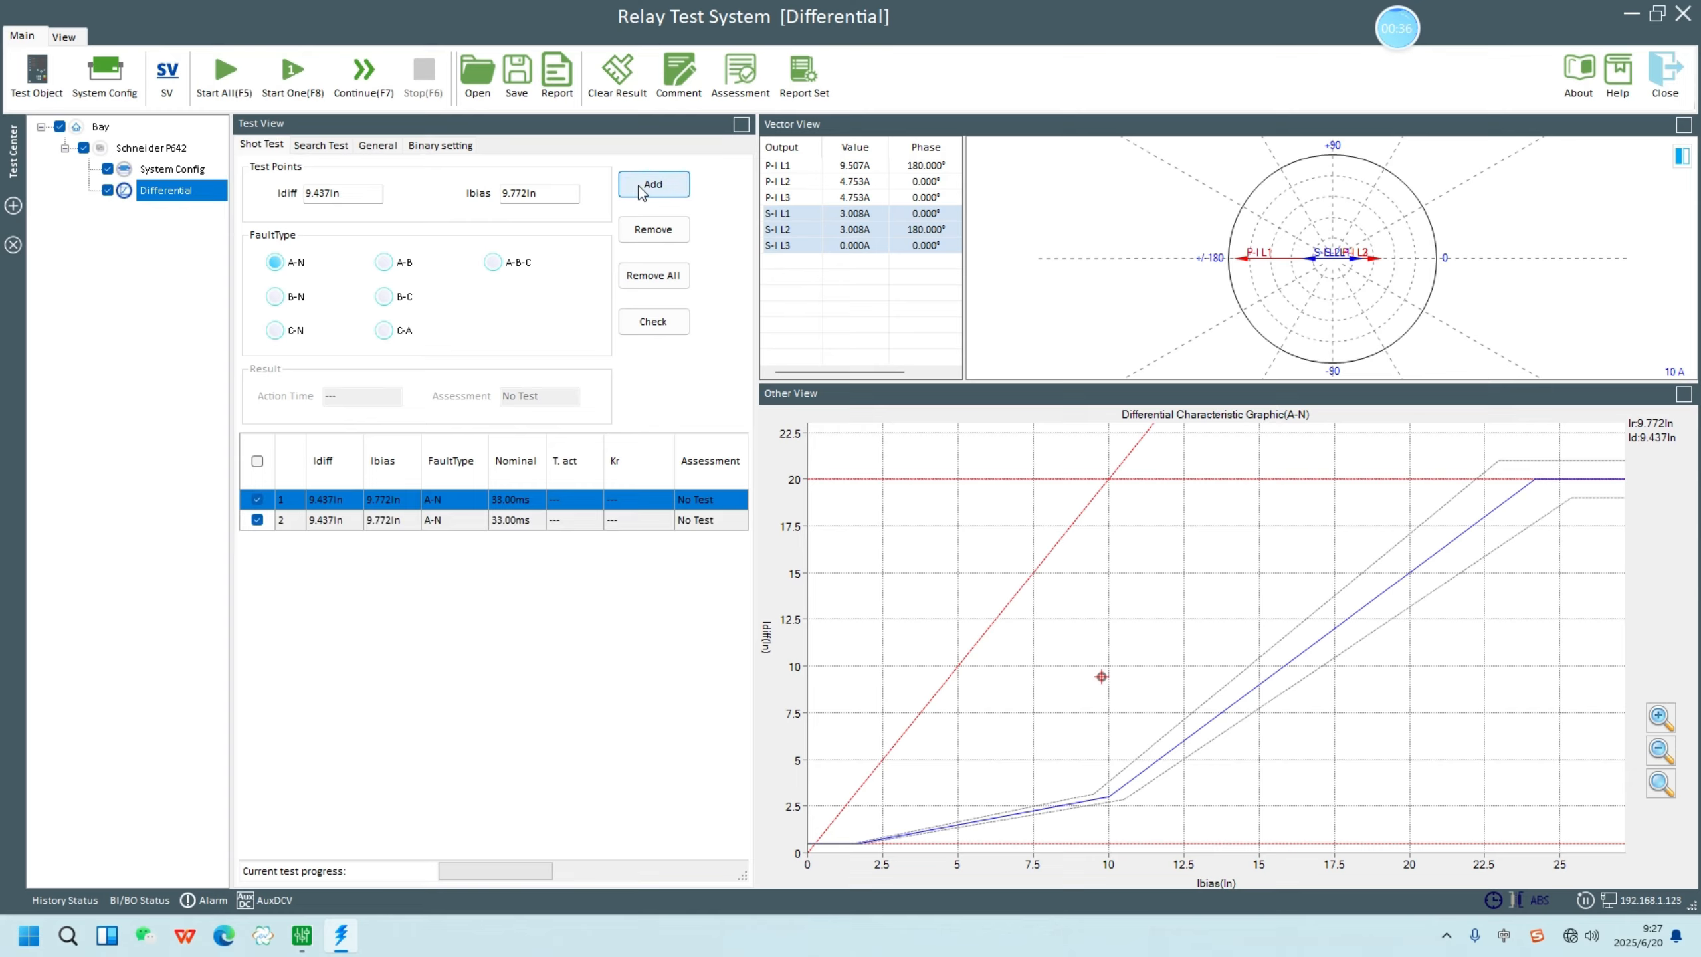
- Add the same shot test point for fault types A-B and A-B-C
click(399, 265)
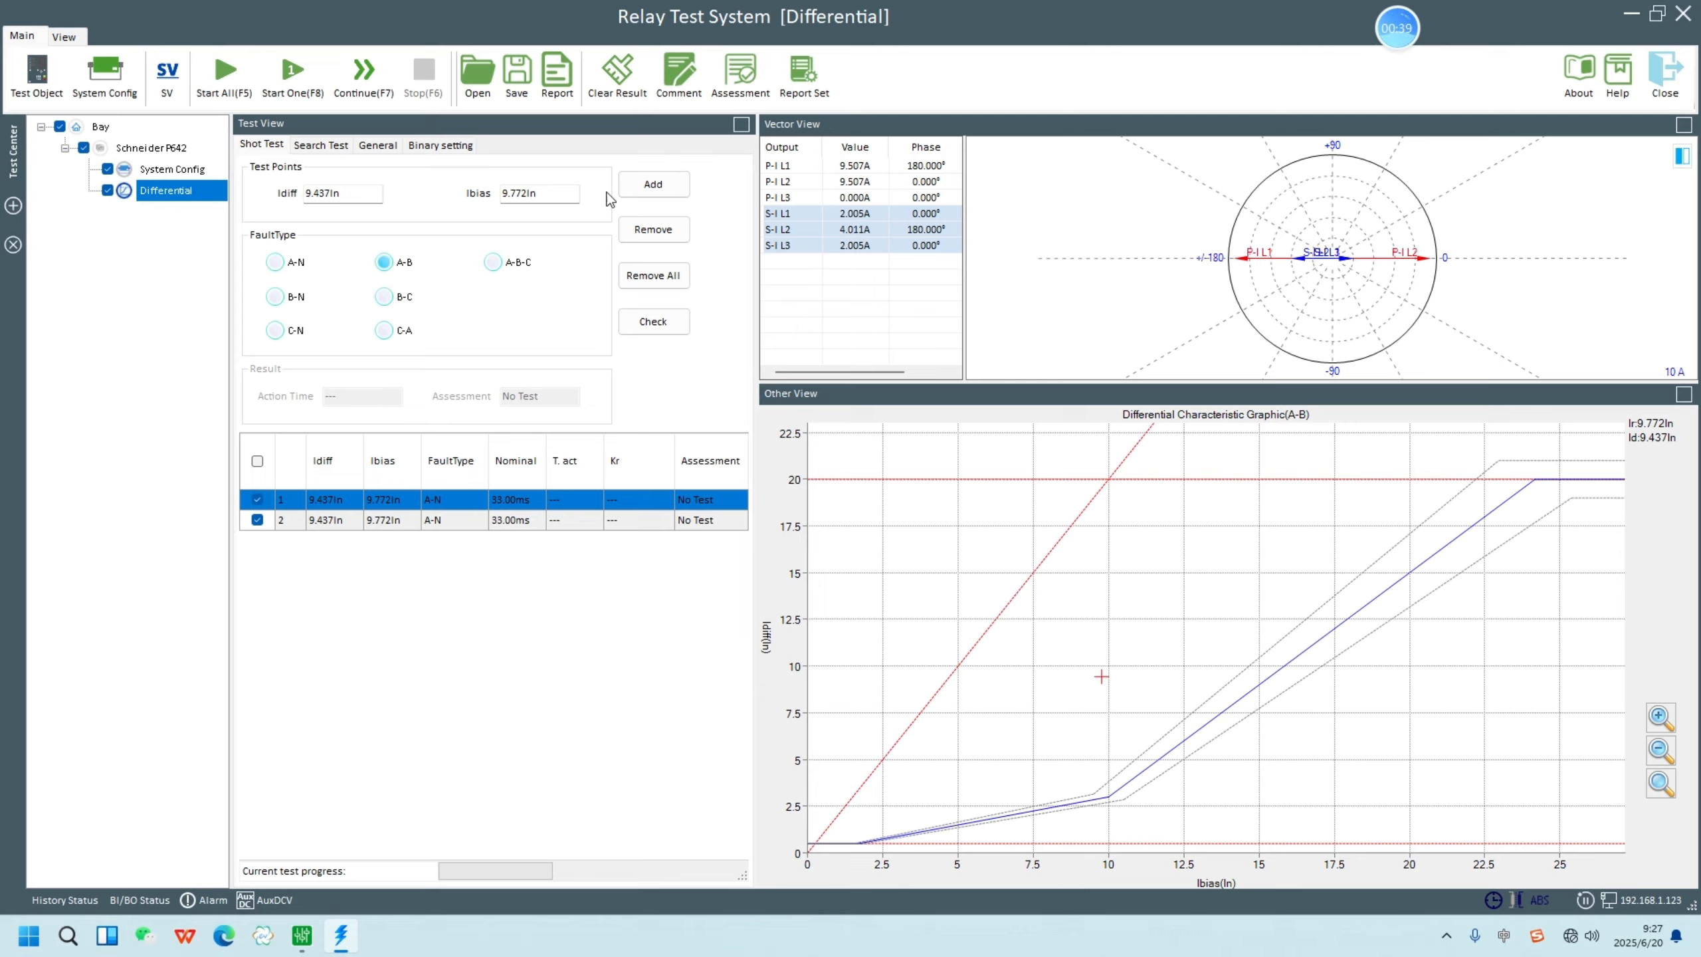
click(654, 185)
click(509, 260)
click(644, 186)
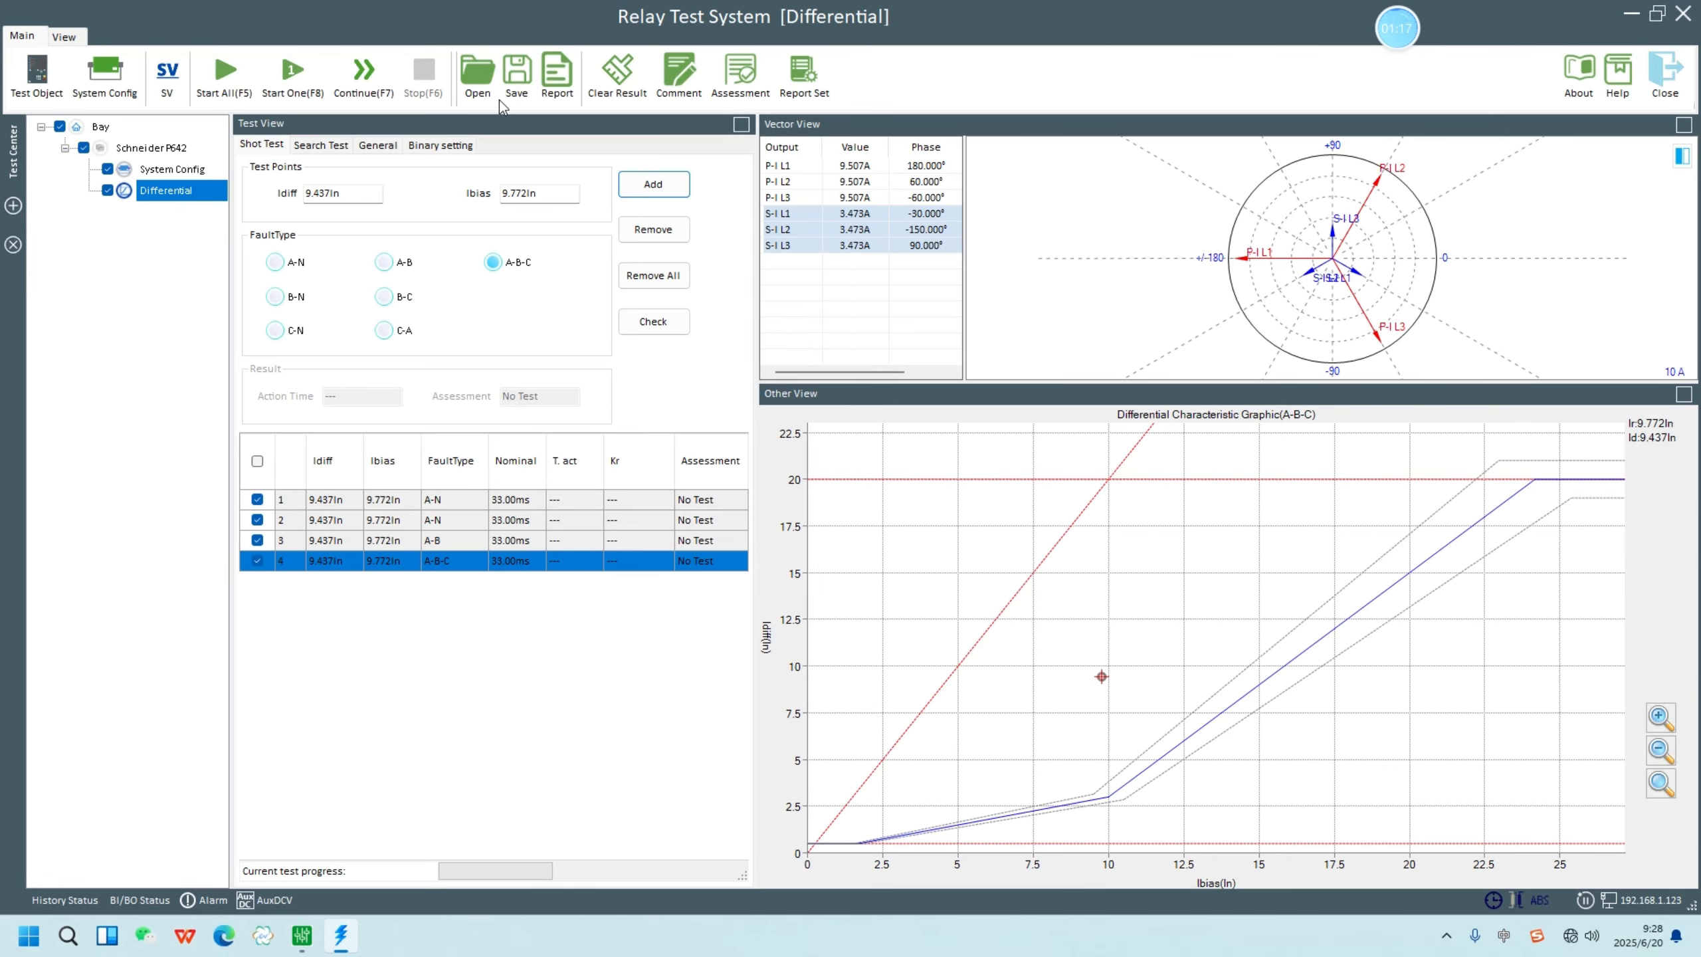
- Add A-N search test lines at about Ibias 5.004In and 6.358In, plus an A-N sweep from 5.000In to 10.000In in 1.000In steps
click(318, 149)
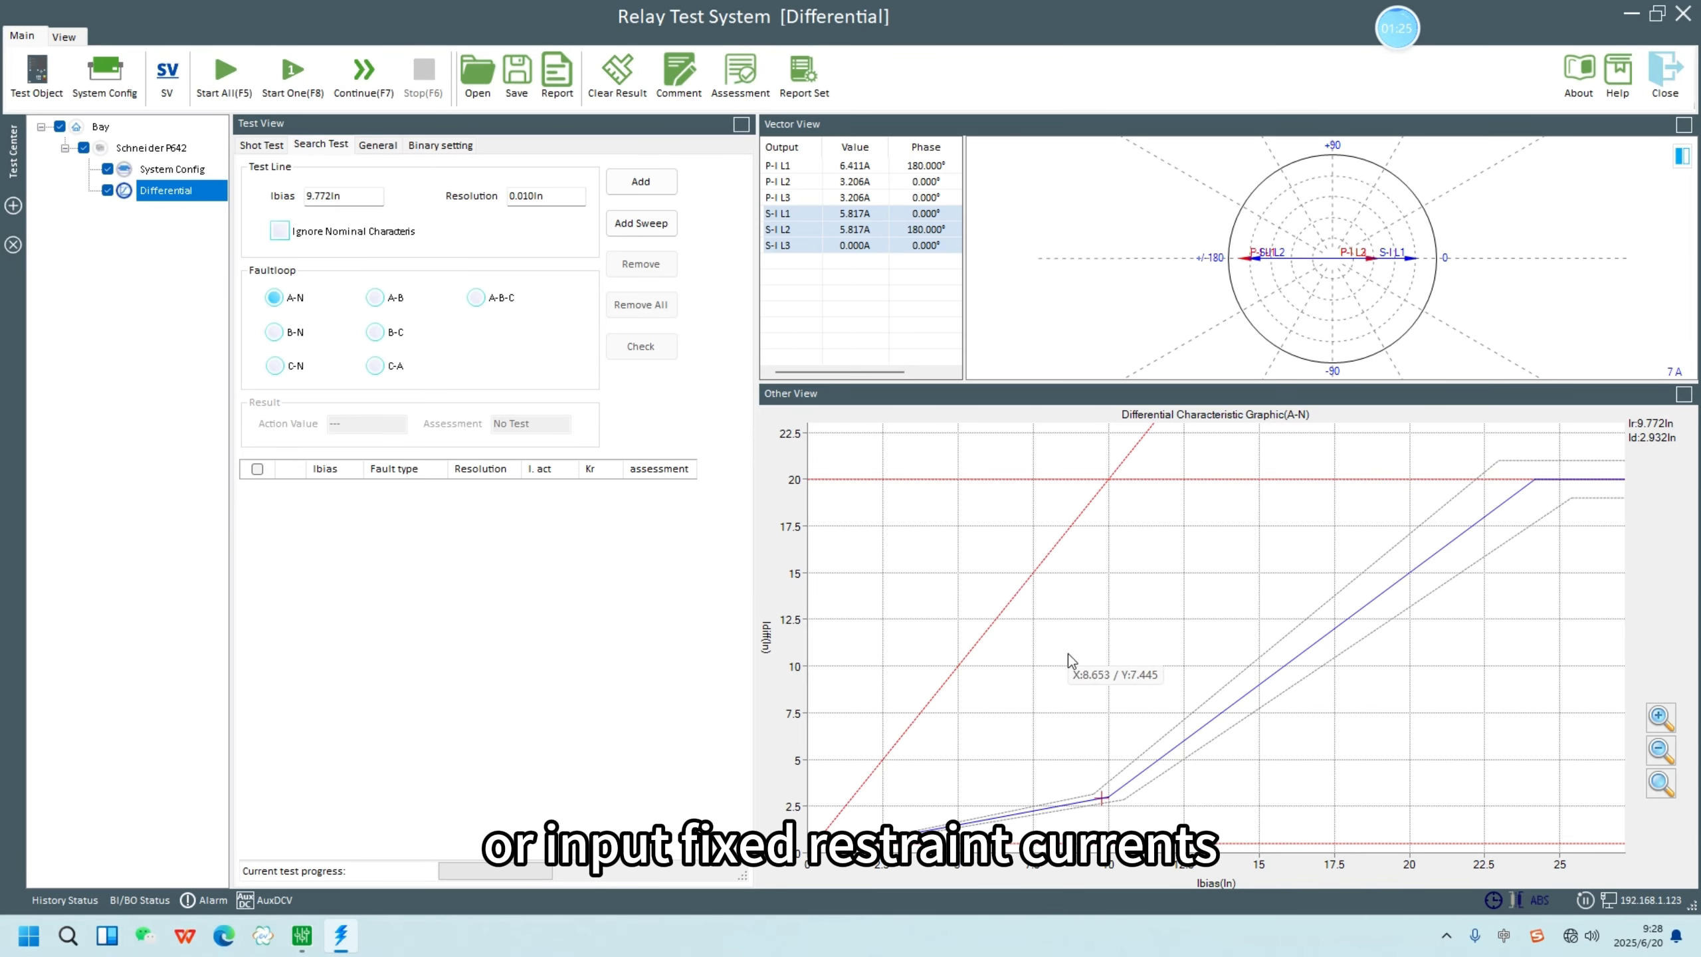
click(958, 825)
click(642, 180)
click(999, 820)
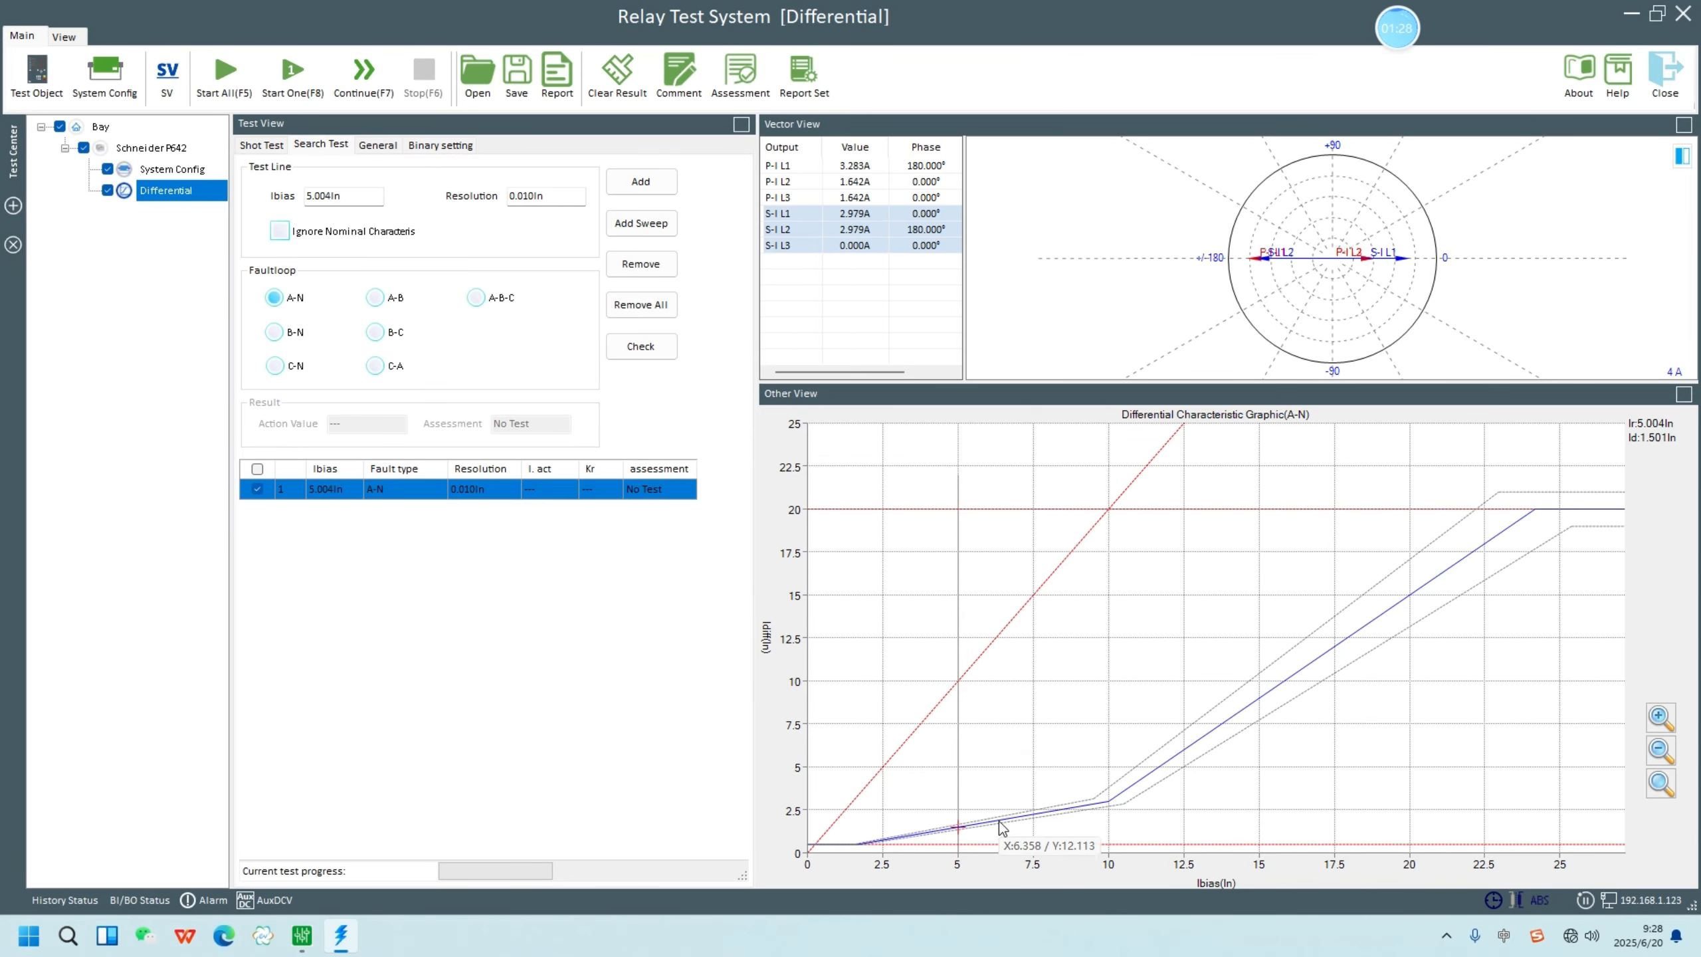
click(670, 183)
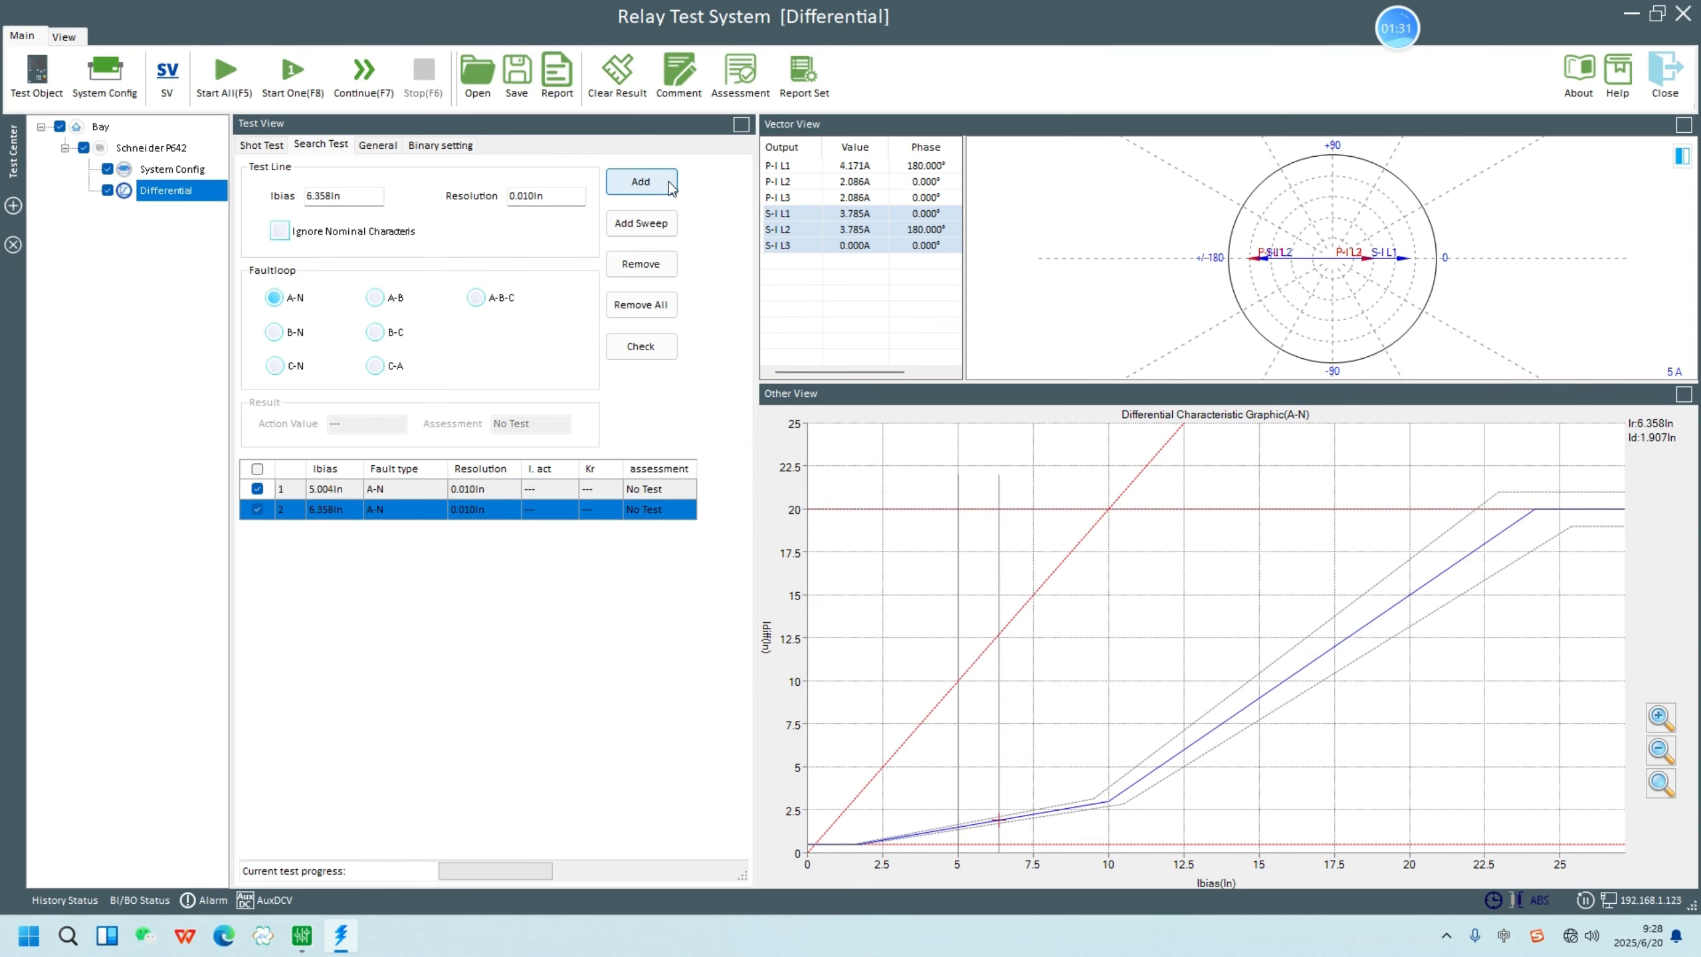
click(654, 229)
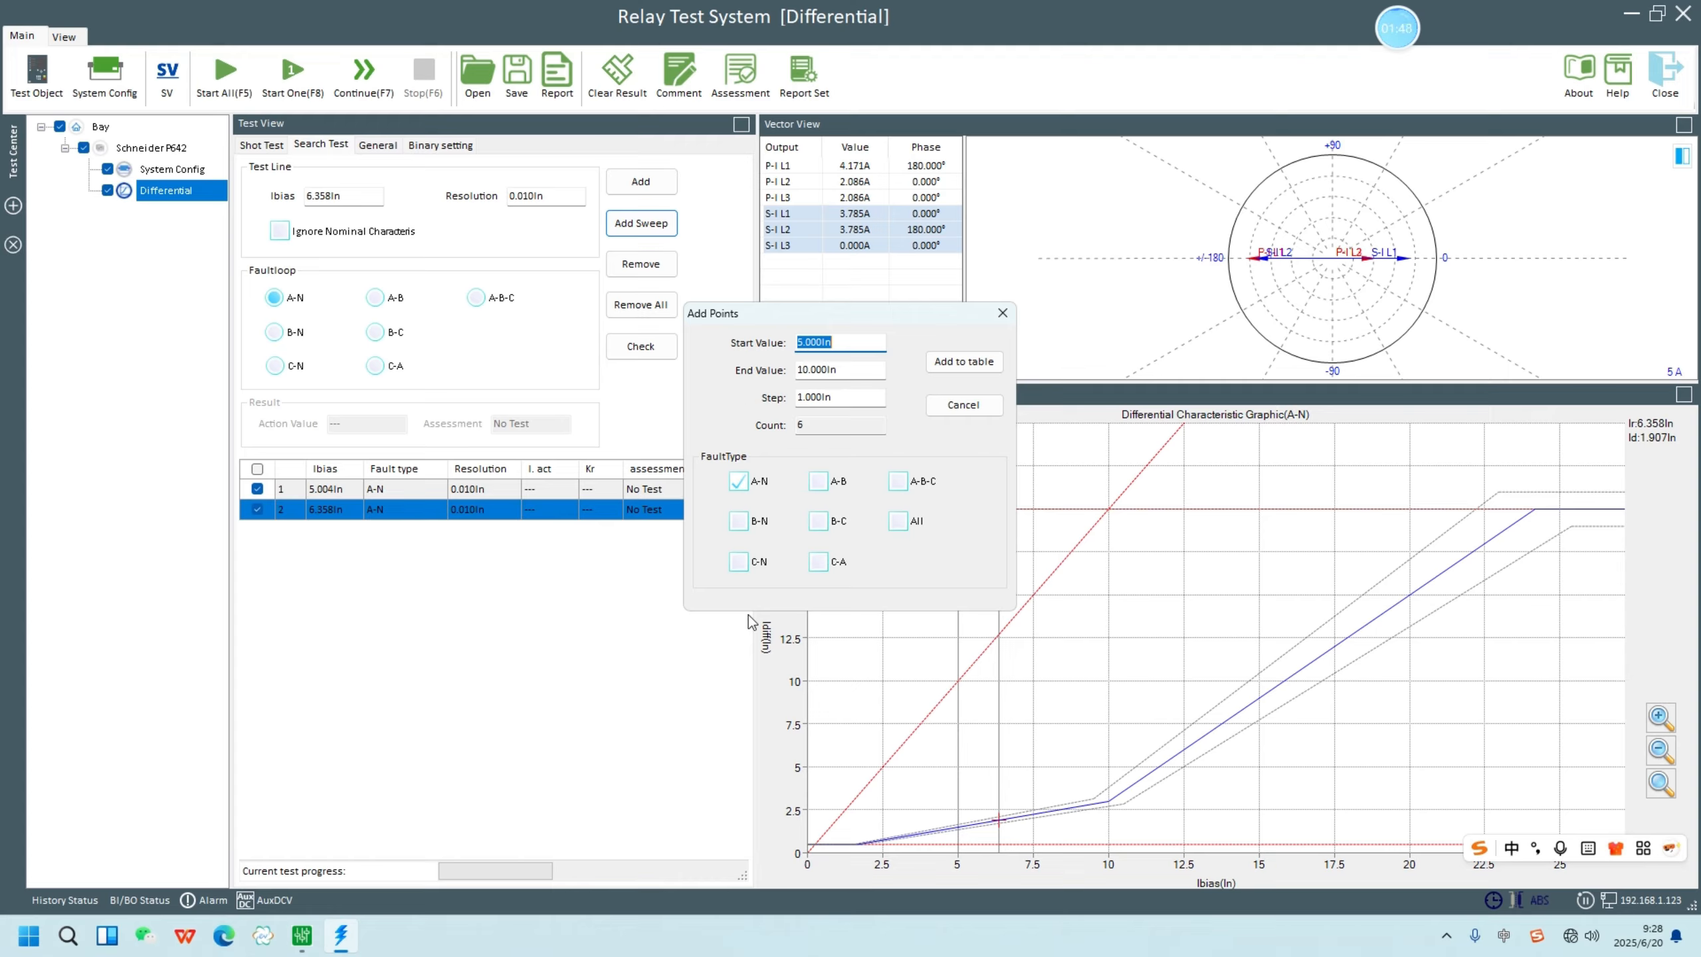
click(964, 363)
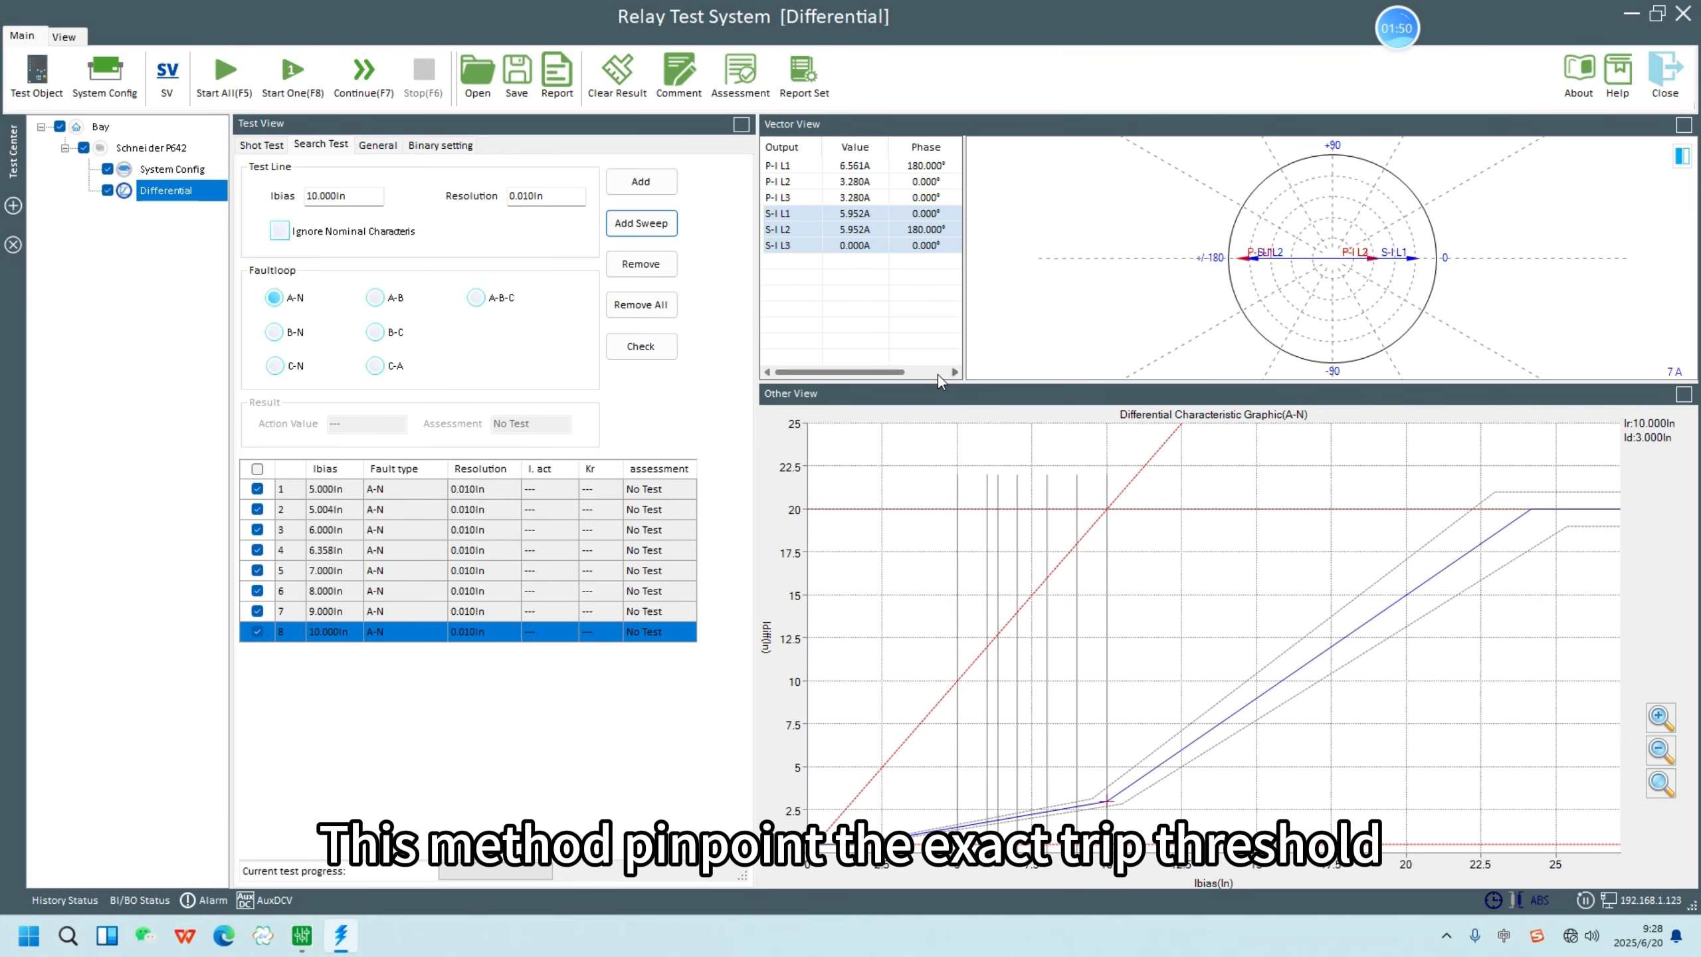
- Run all shot and search tests, and widen the Test View pane
click(225, 74)
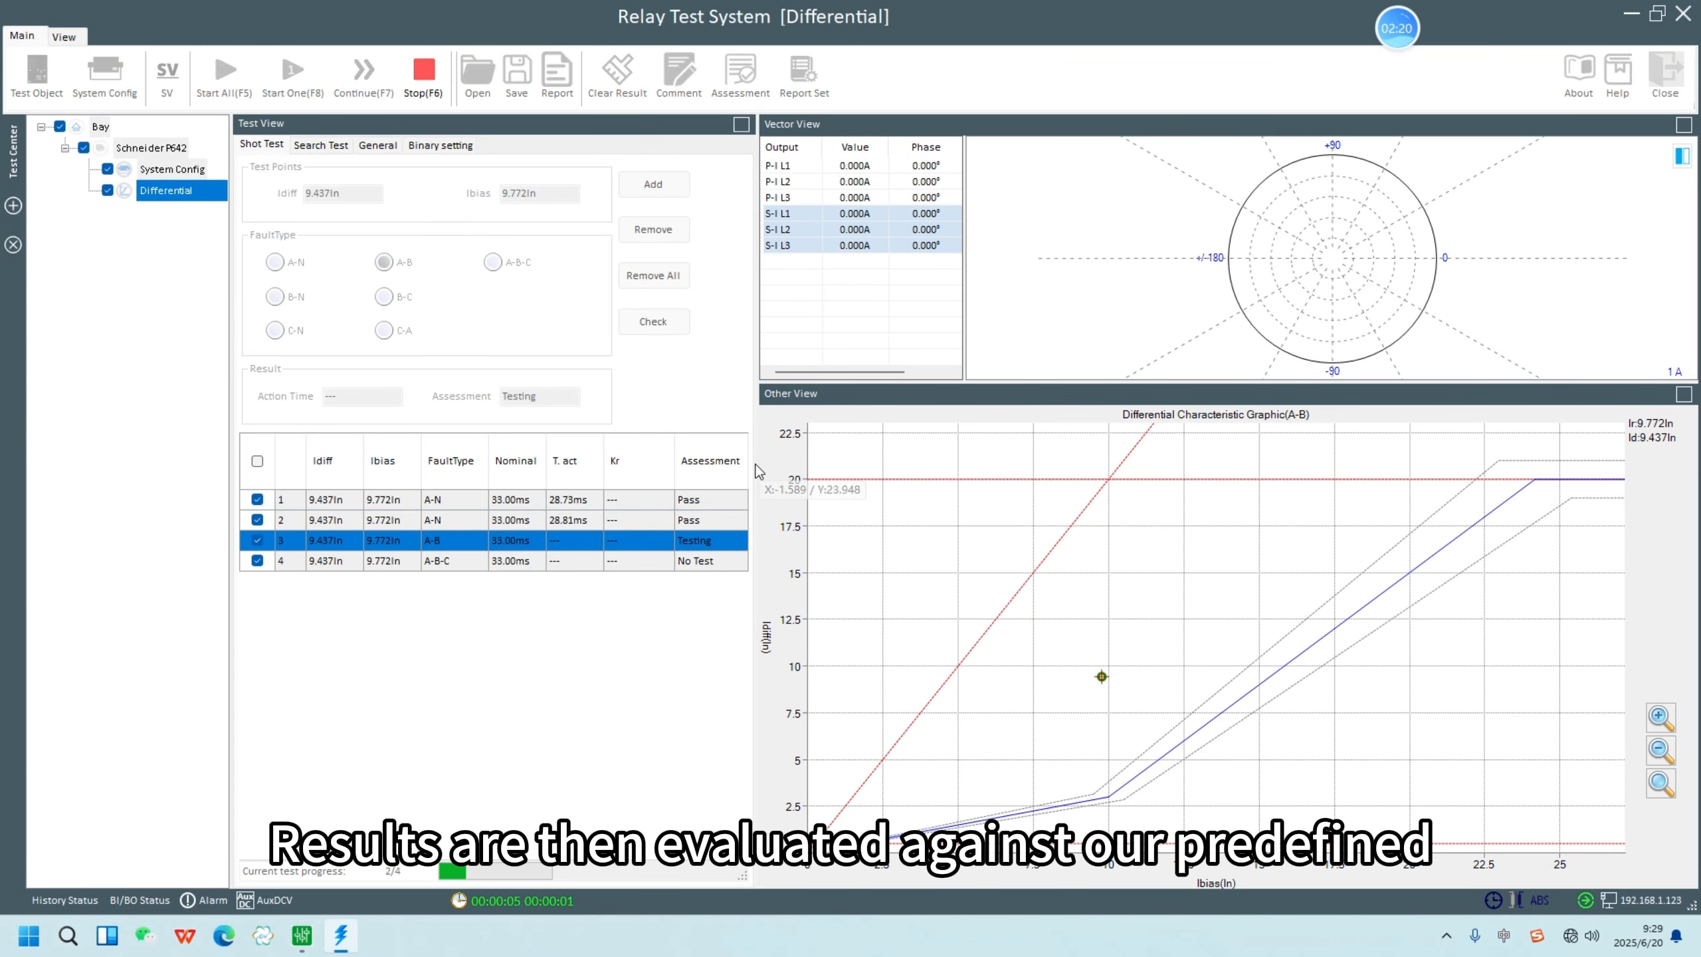
drag(755, 465, 876, 454)
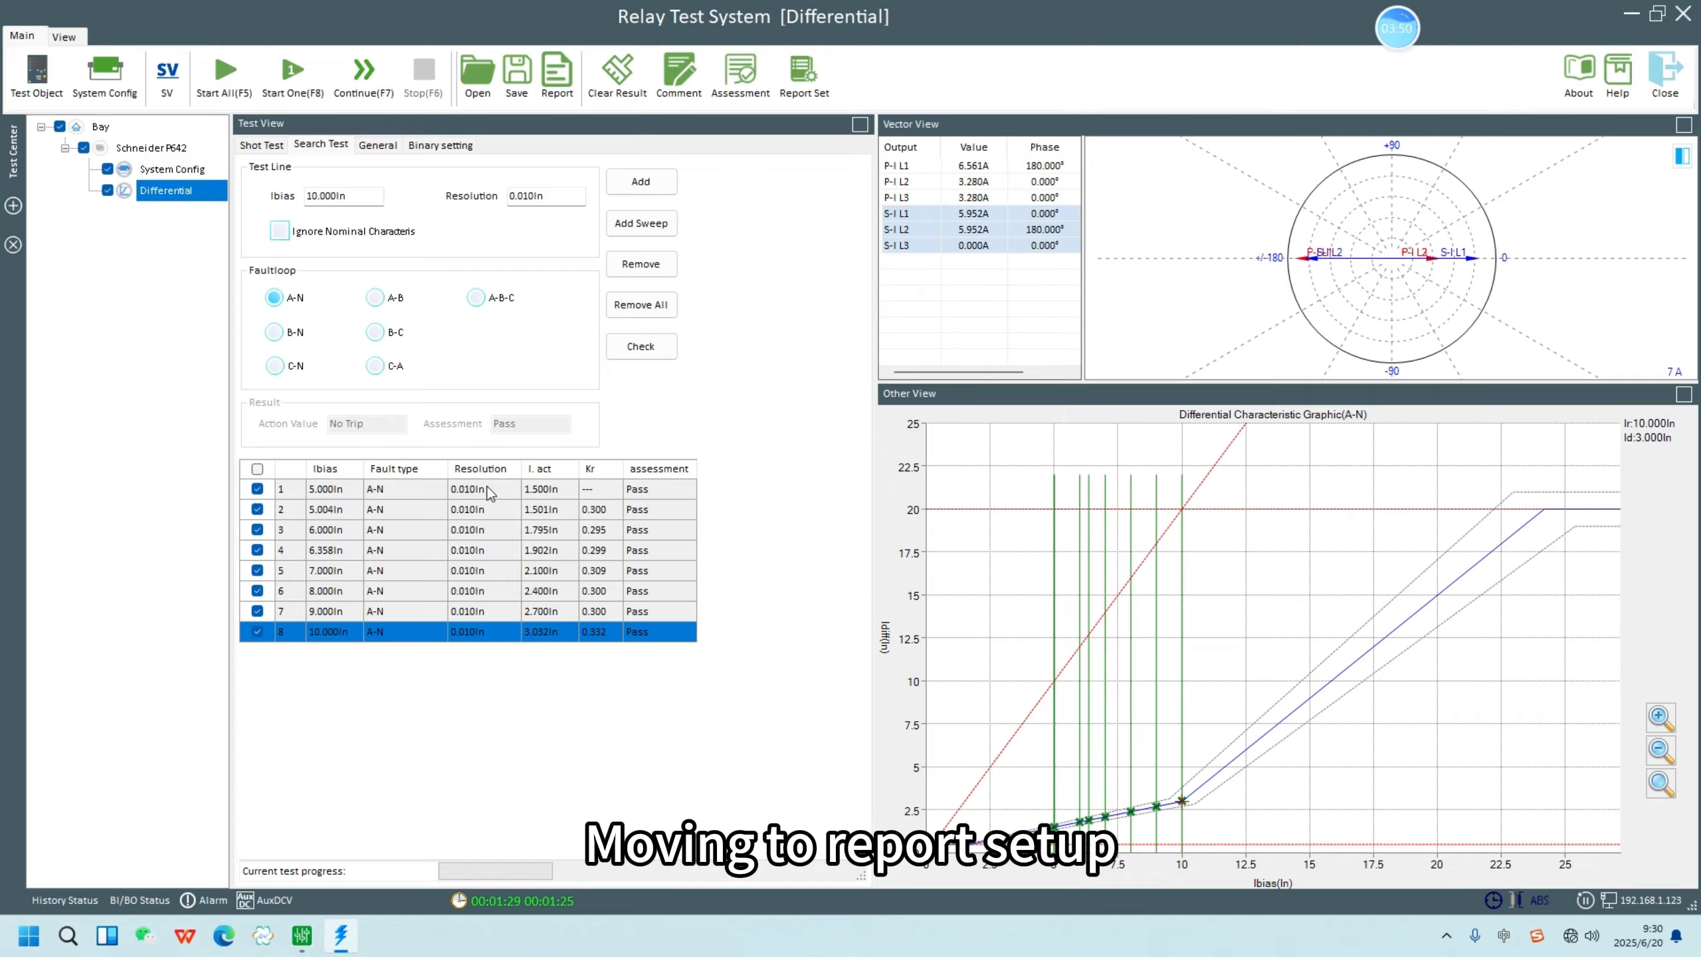
- Accept the report settings with all sections and LongFomat included, and review the full Schneider P642 test report
click(799, 76)
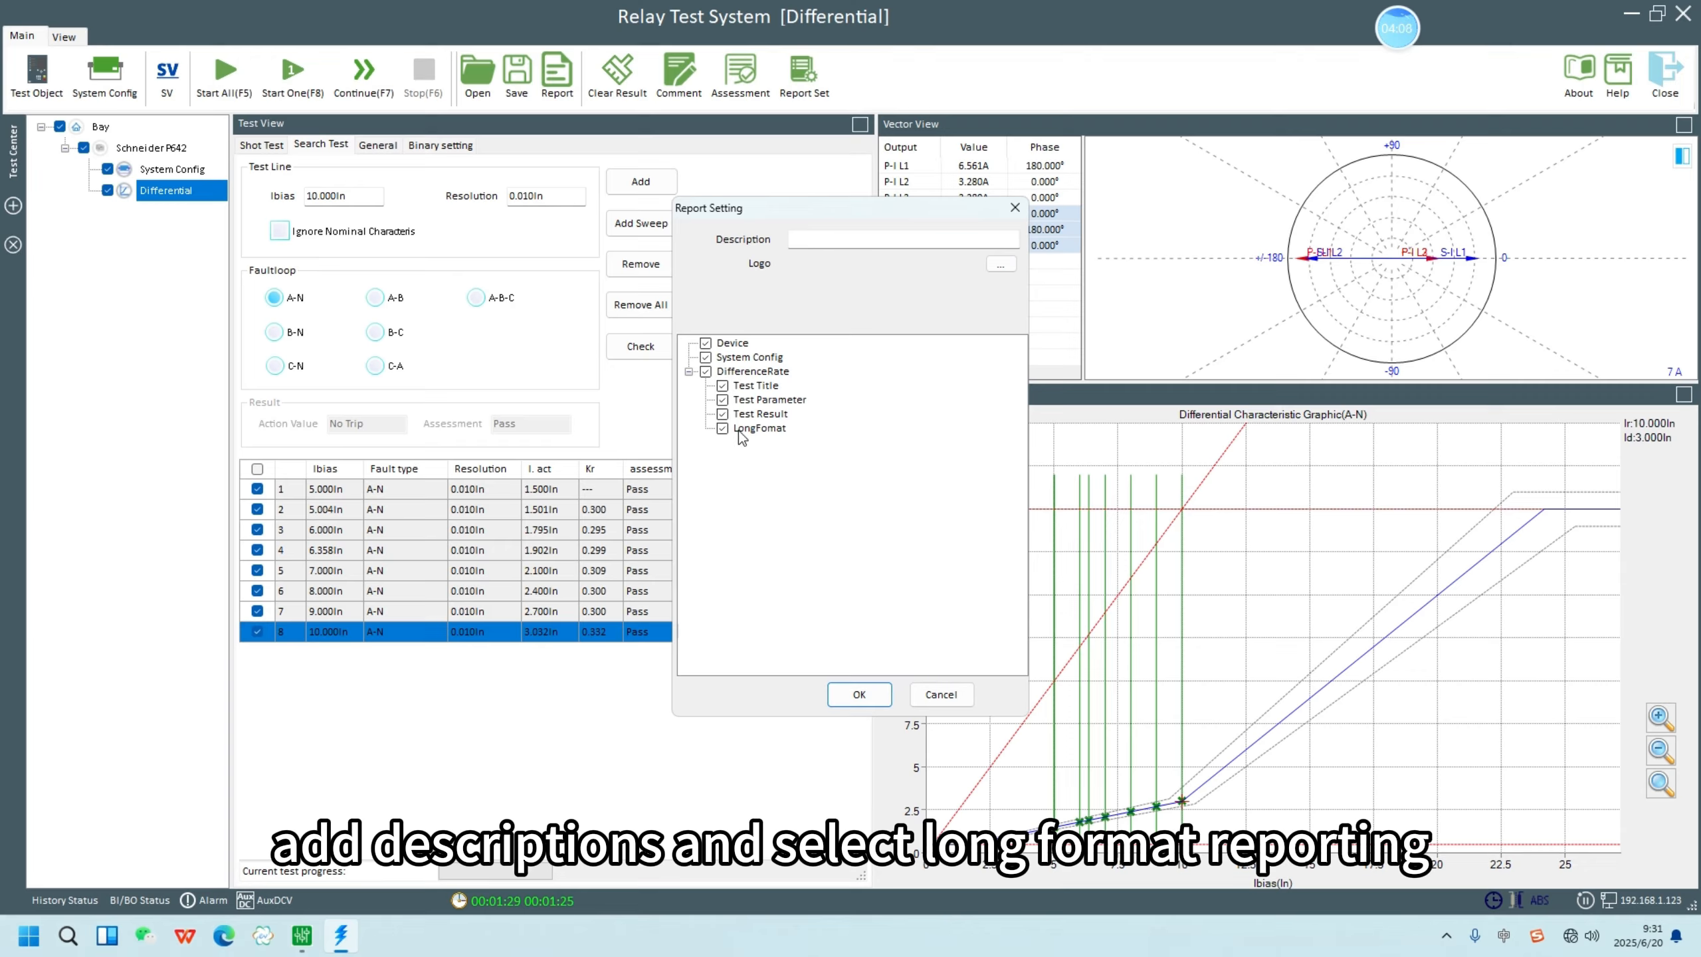
click(859, 695)
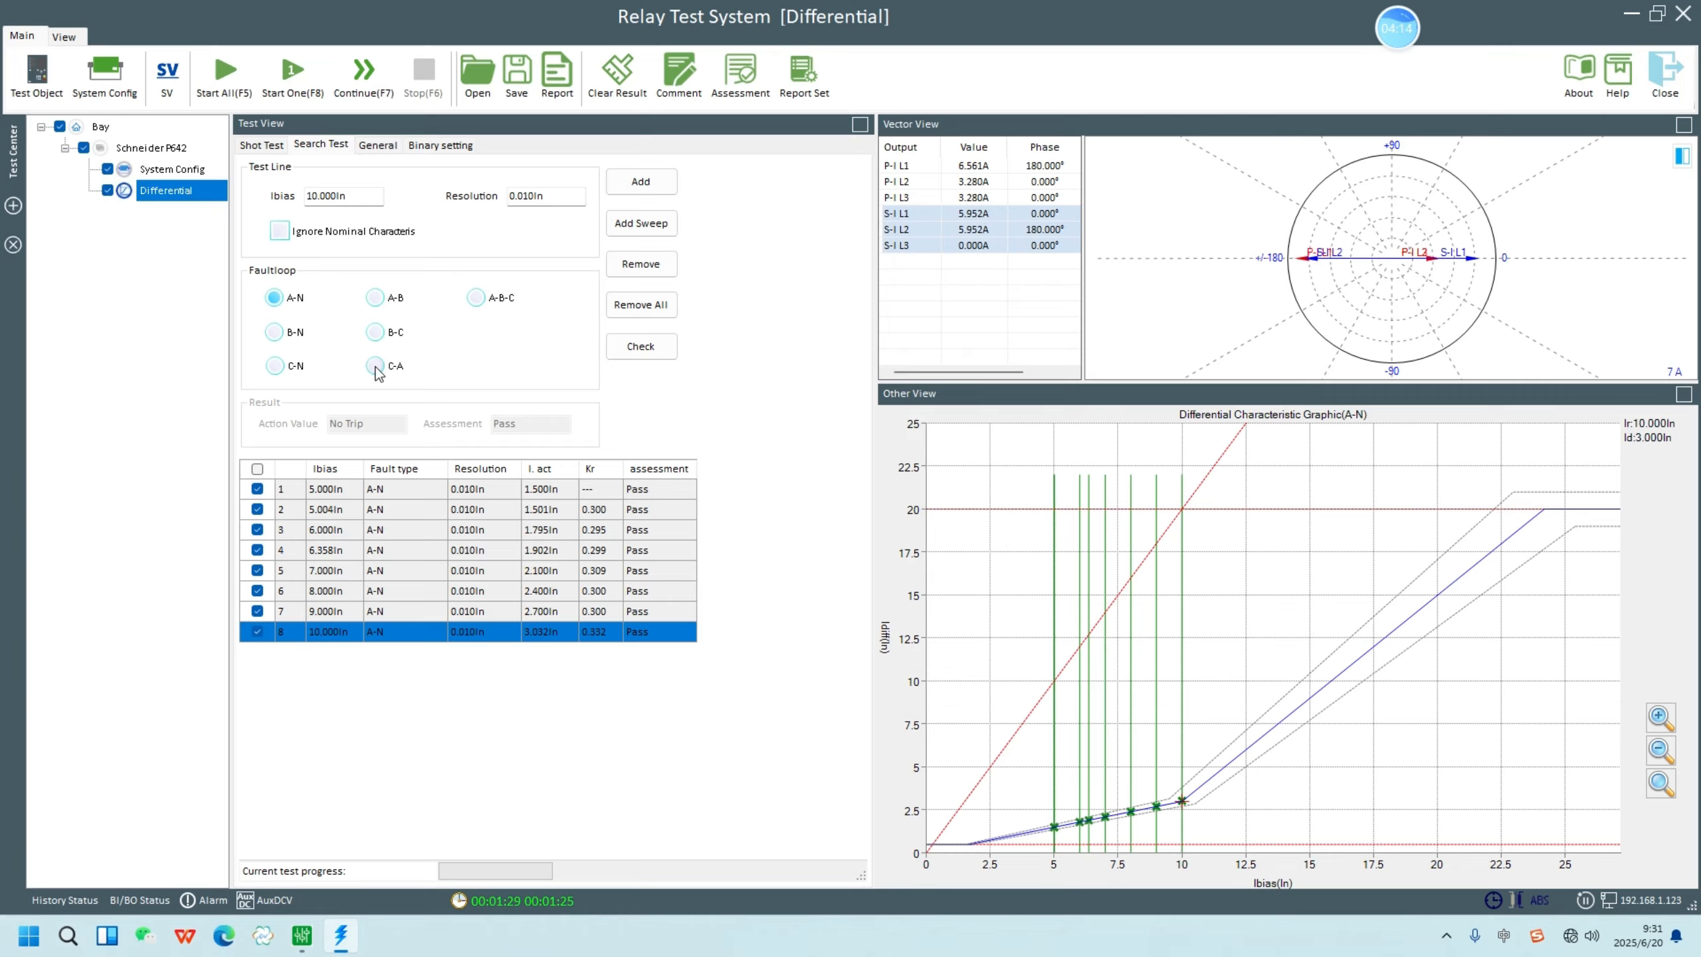
click(166, 145)
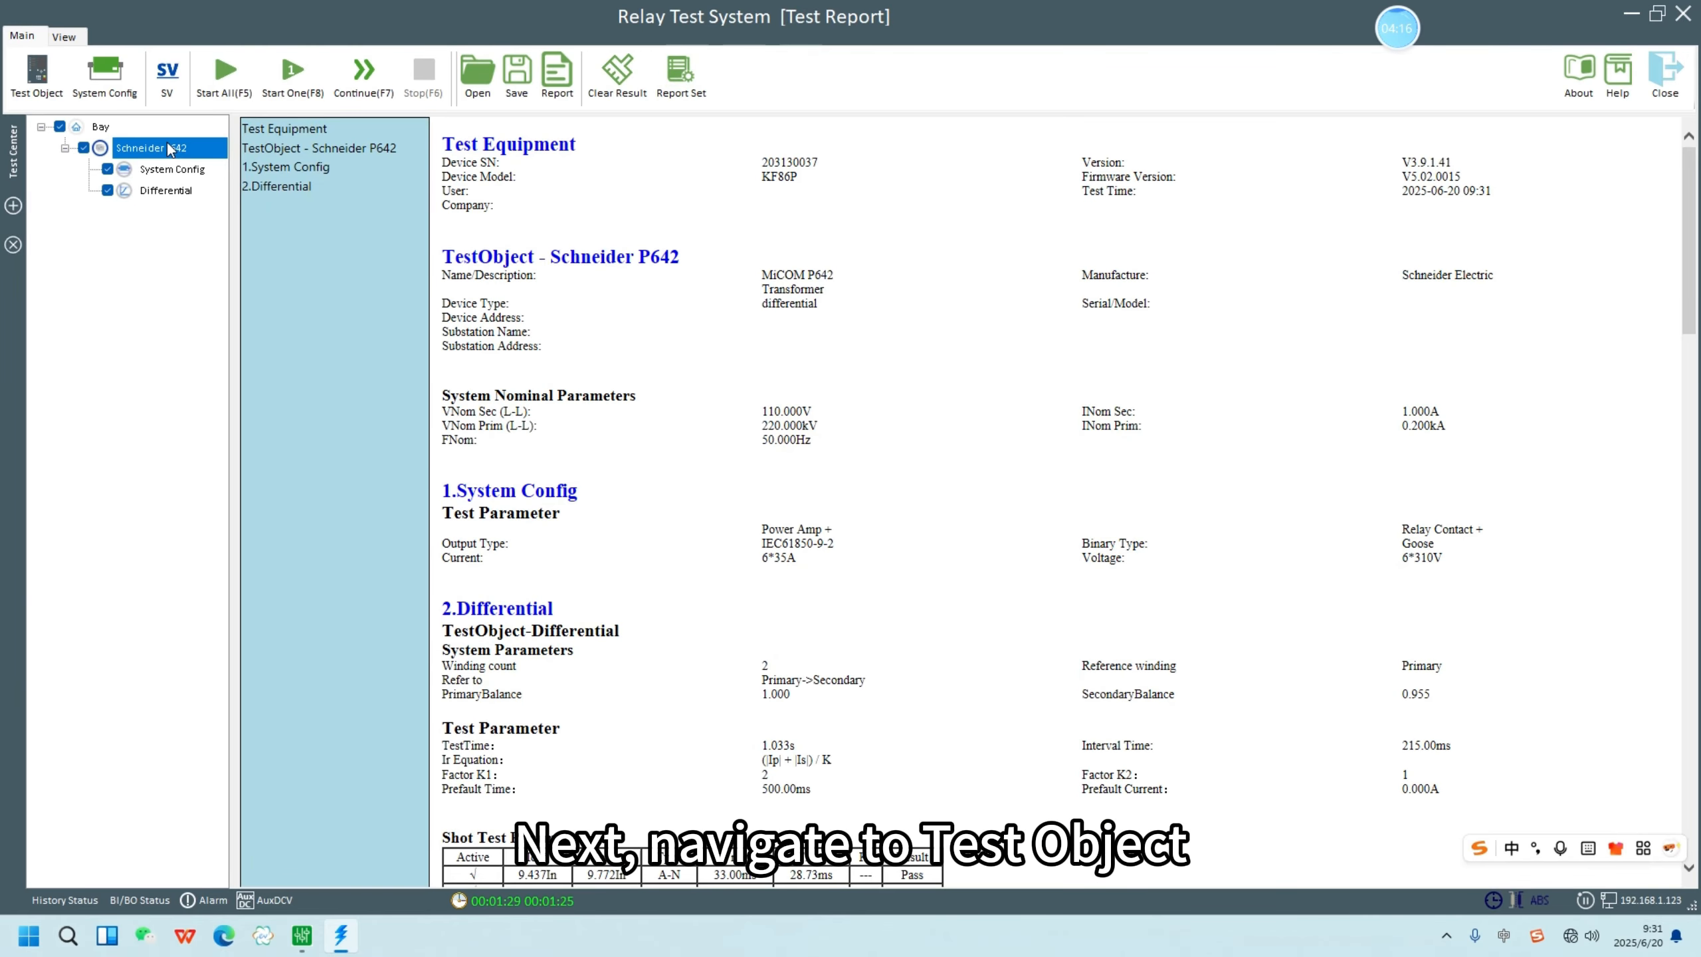
scroll(696, 470, down, 8)
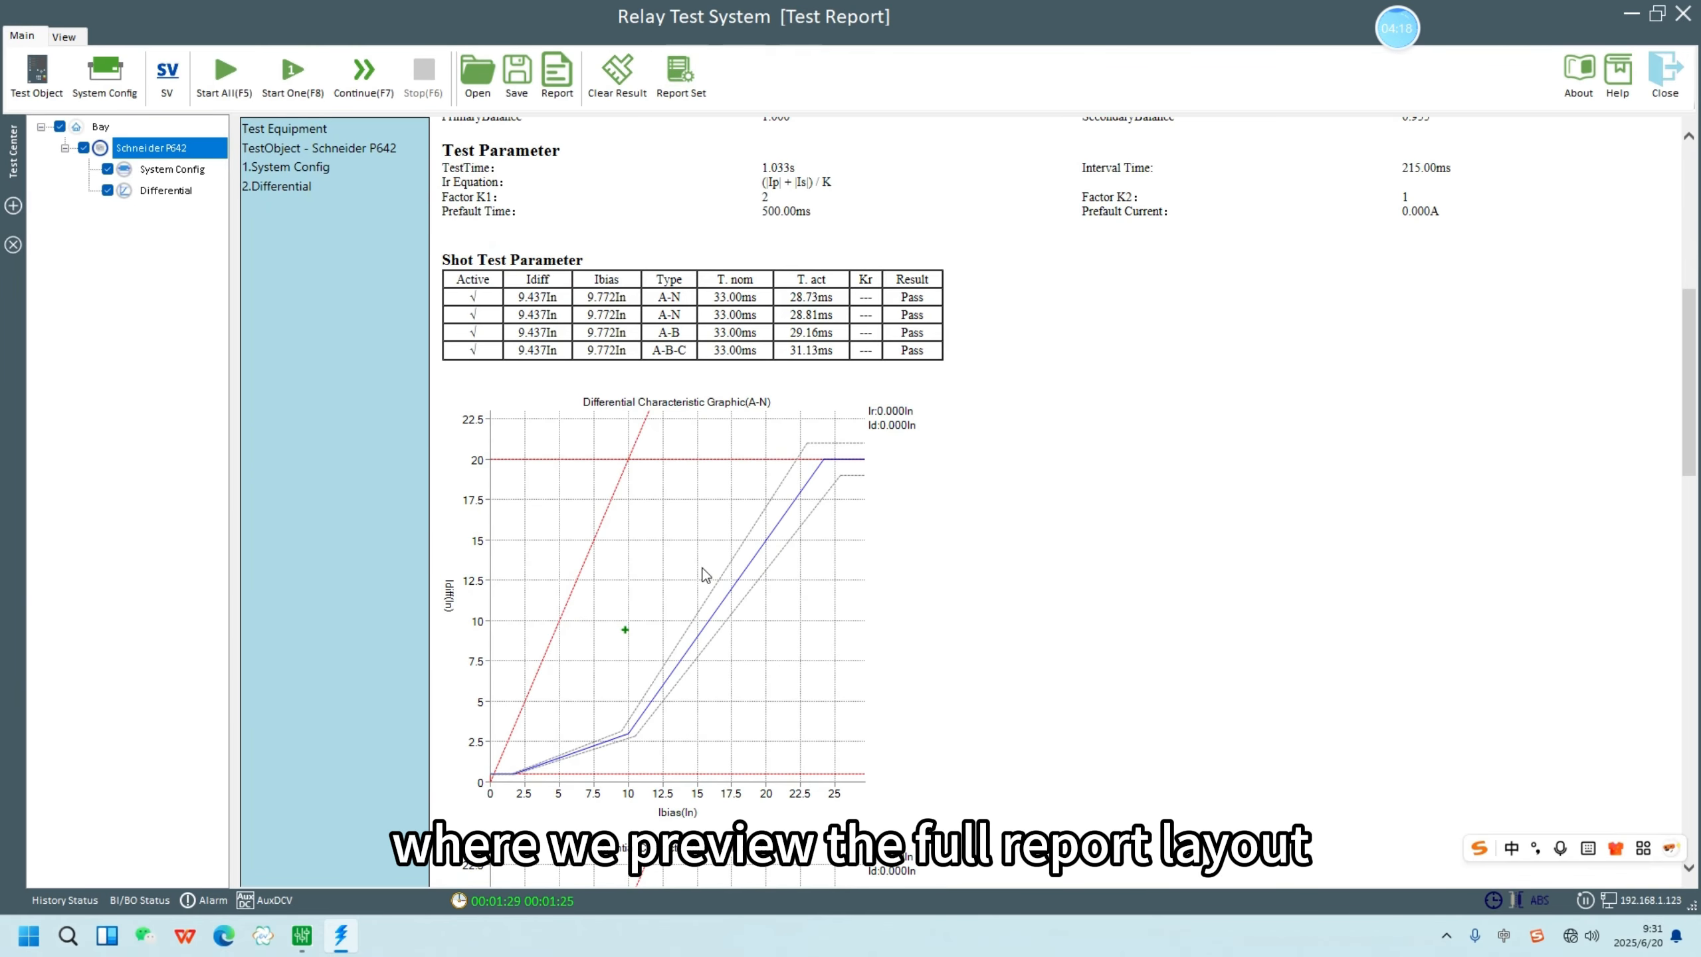
scroll(703, 575, down, 9)
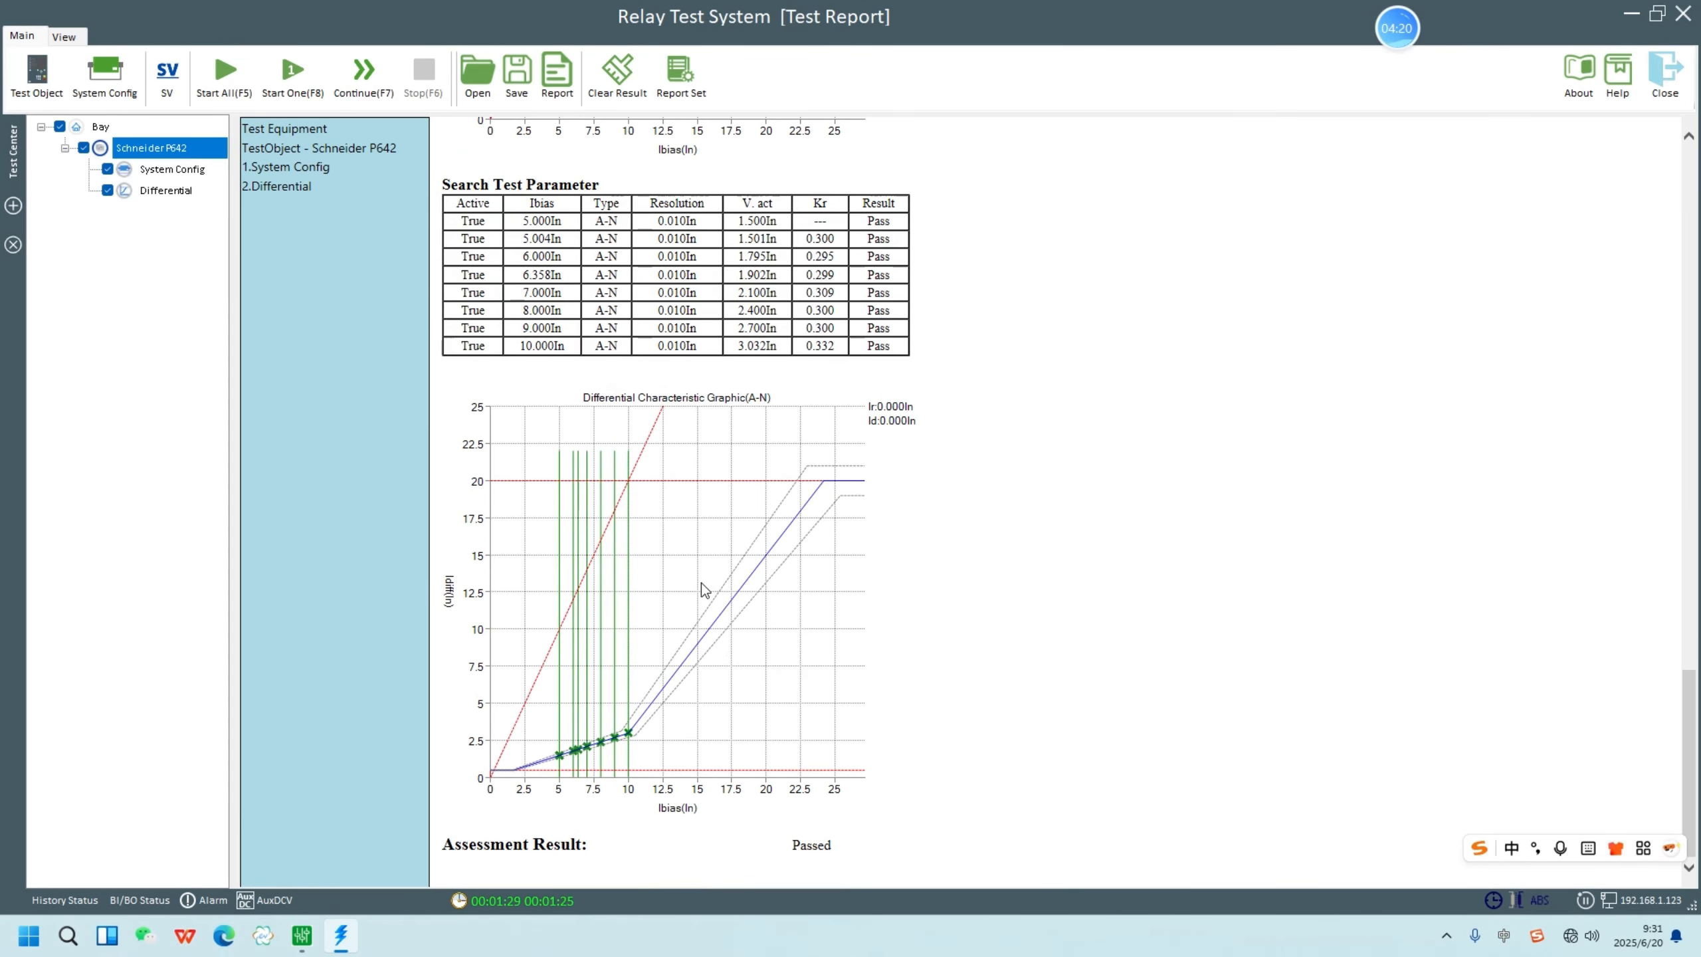
scroll(702, 585, up, 17)
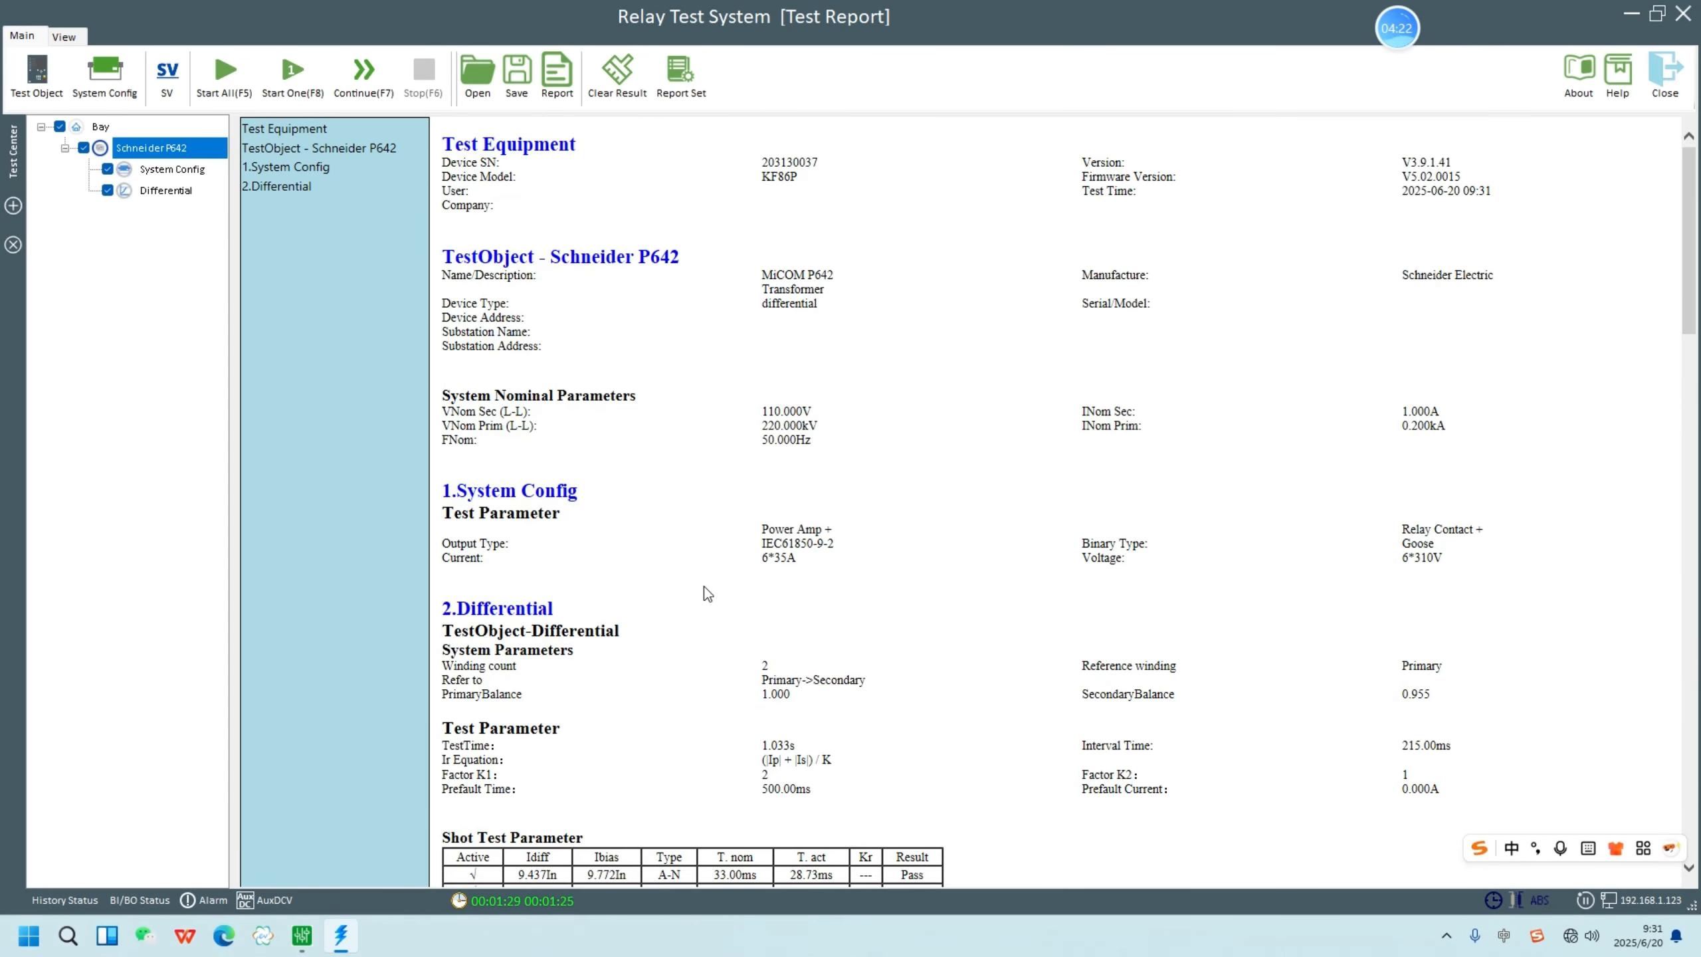
scroll(705, 590, down, 13)
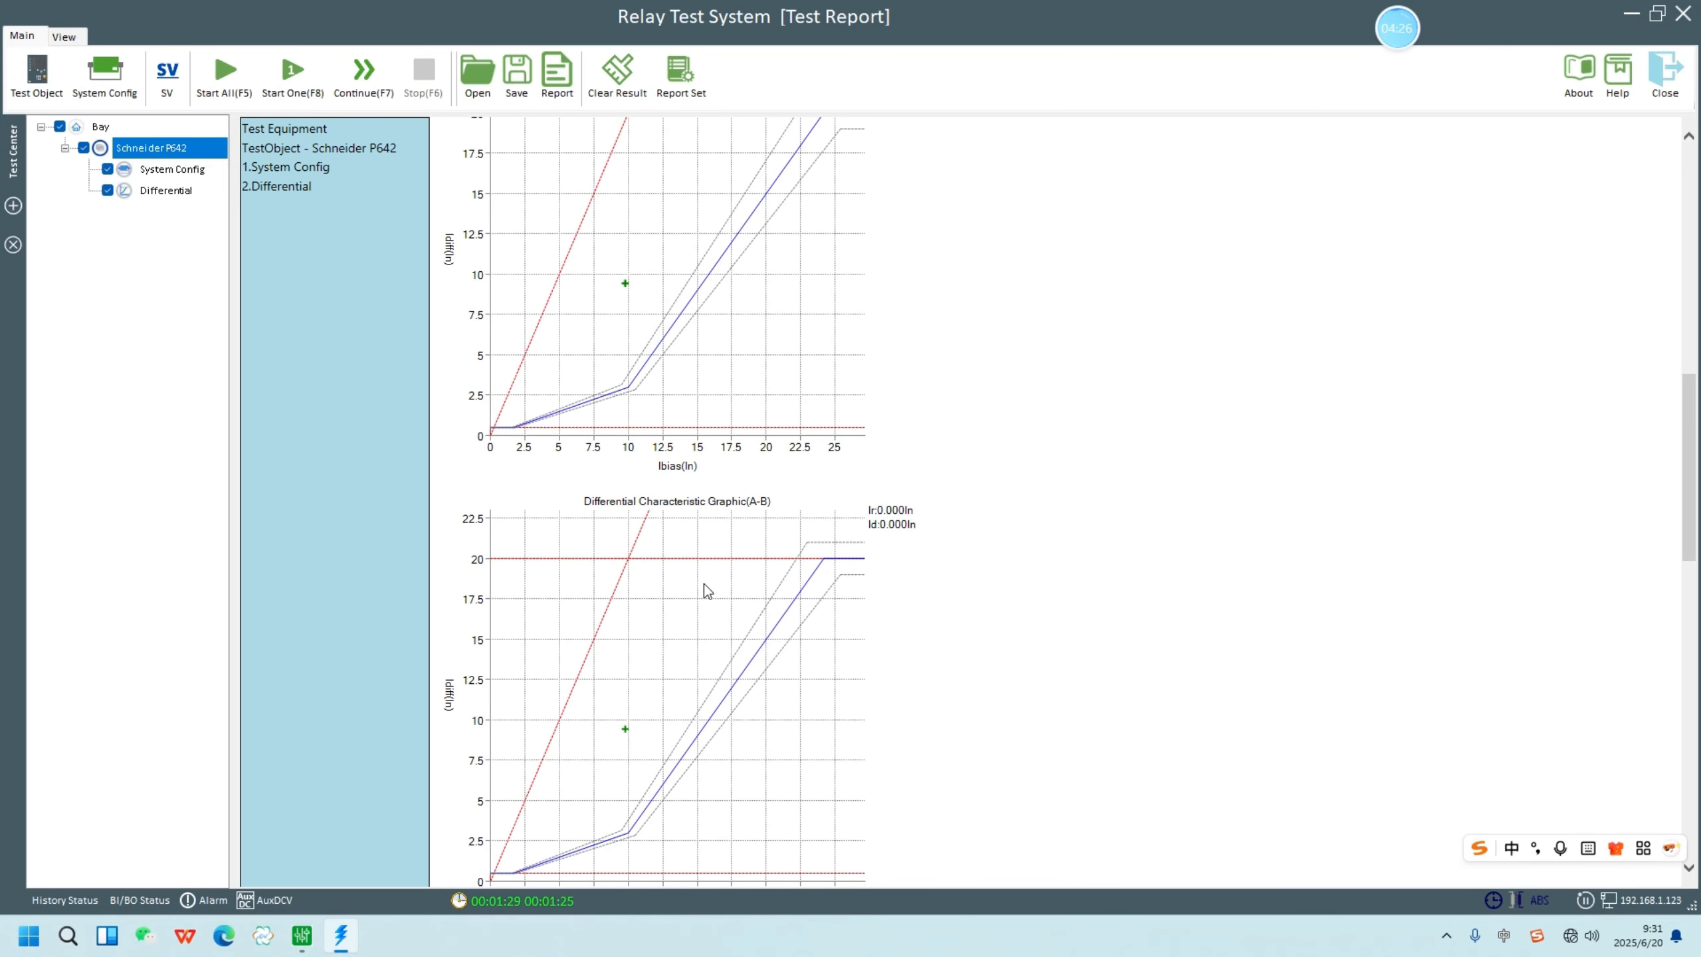
scroll(709, 603, down, 6)
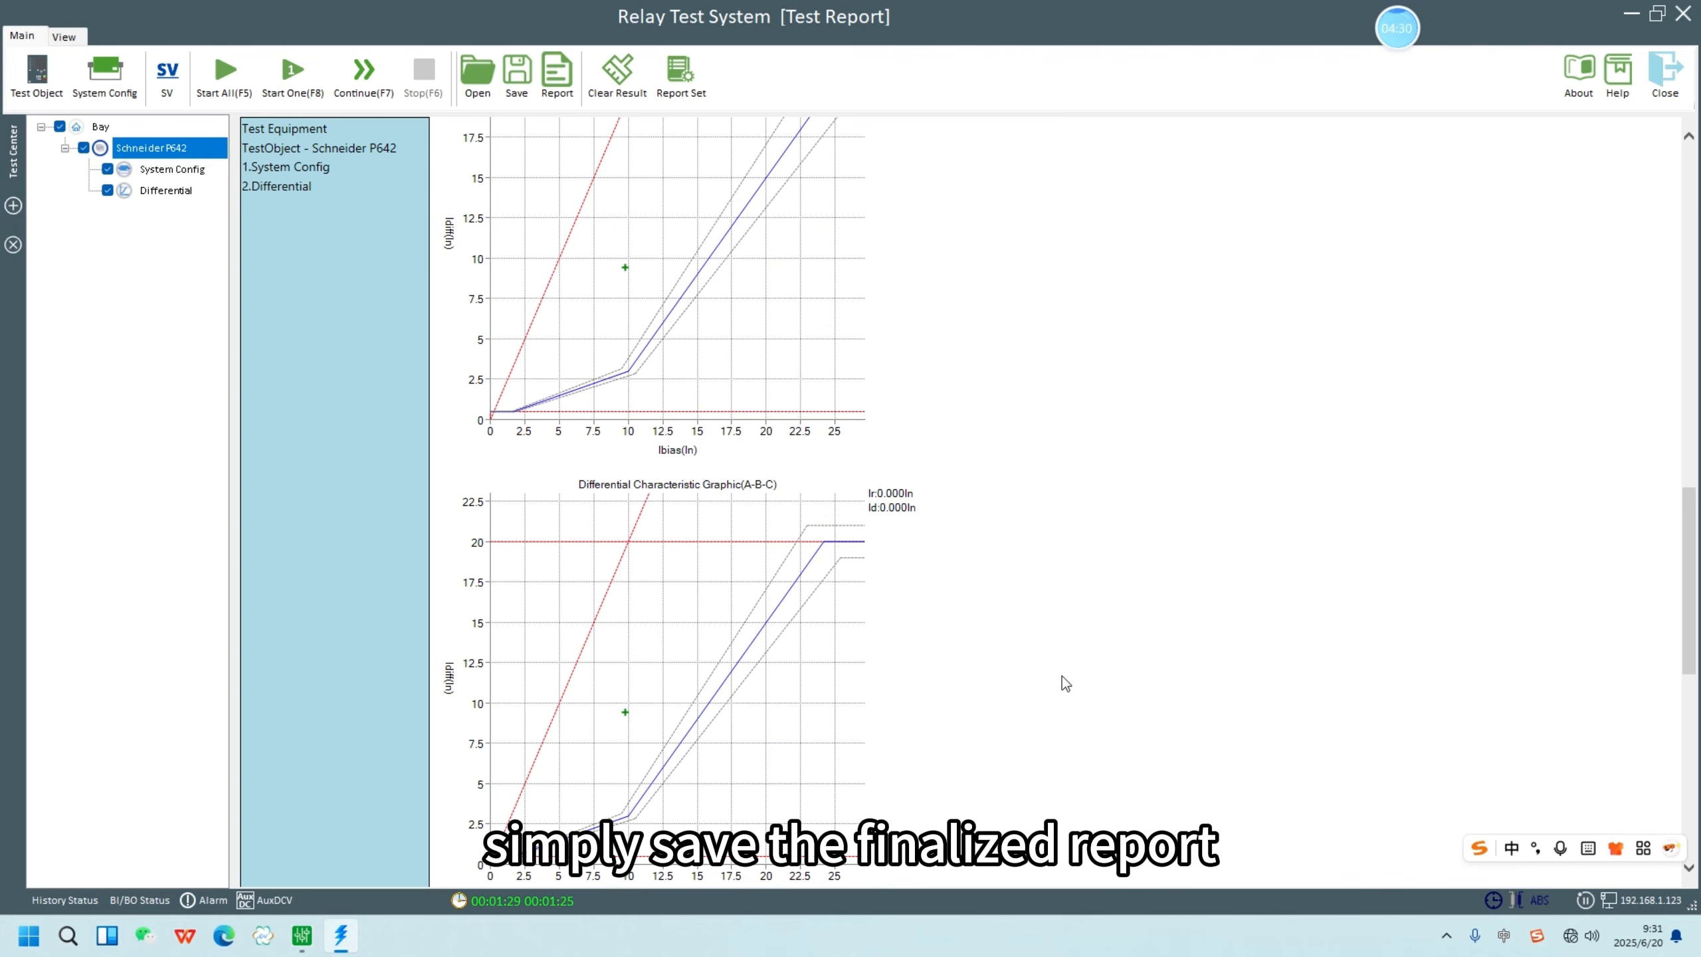
- Save the test report to the Desktop as an XML file named 1
click(517, 73)
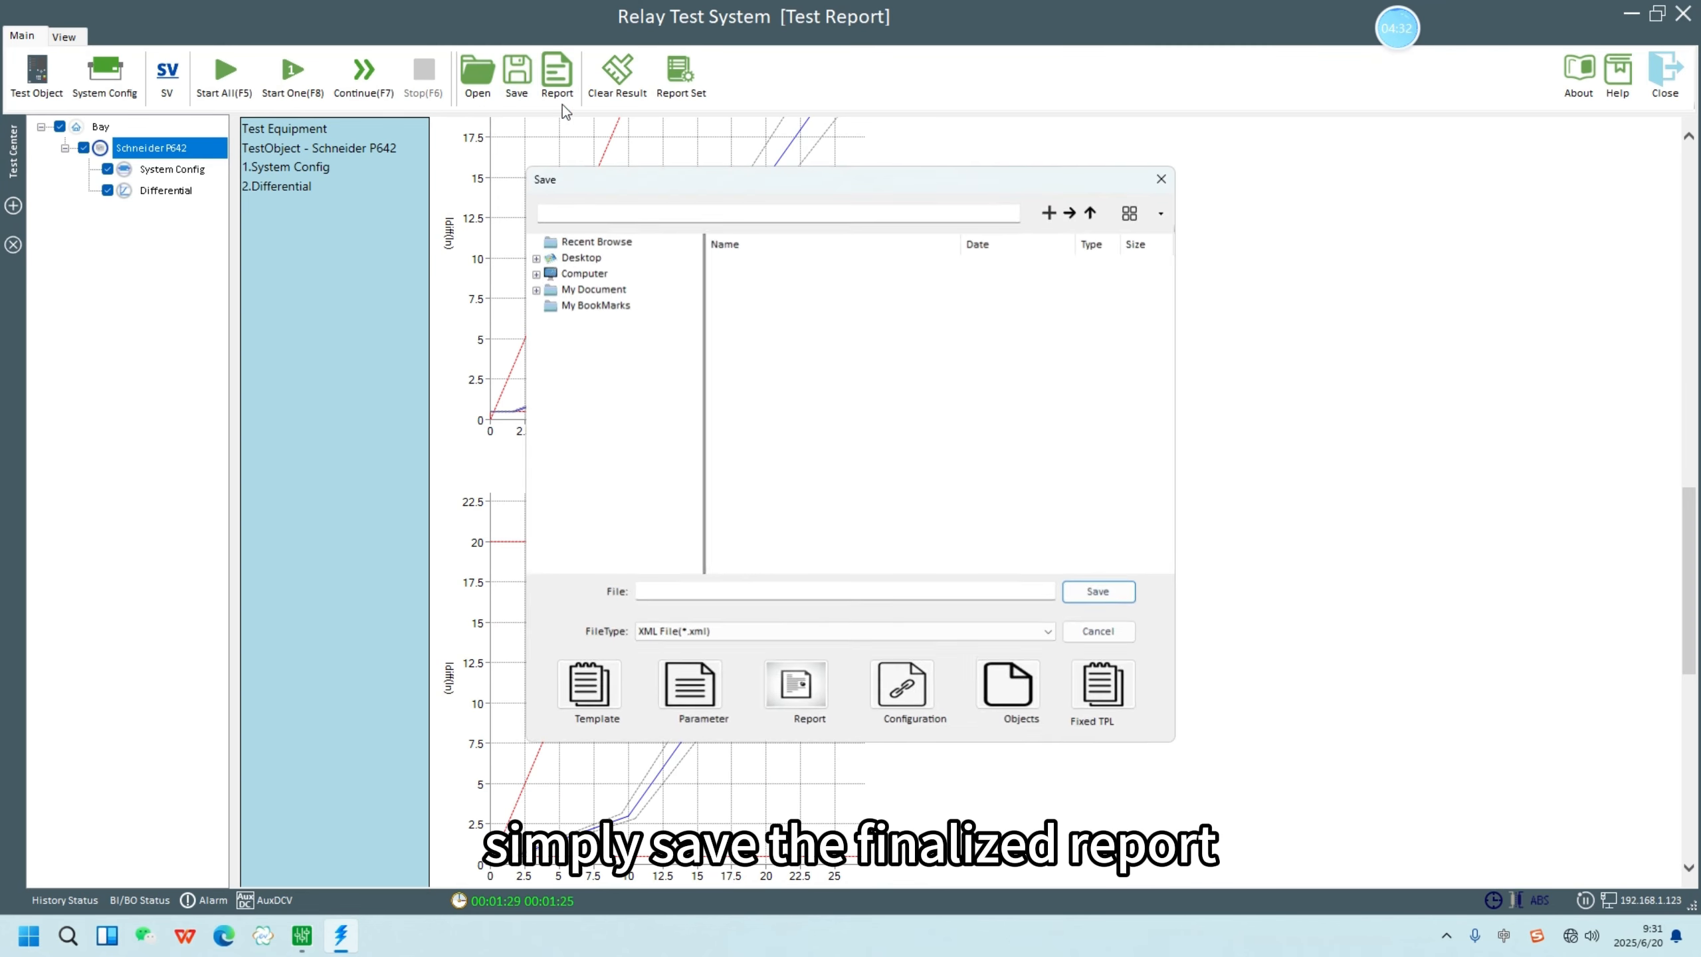
click(581, 258)
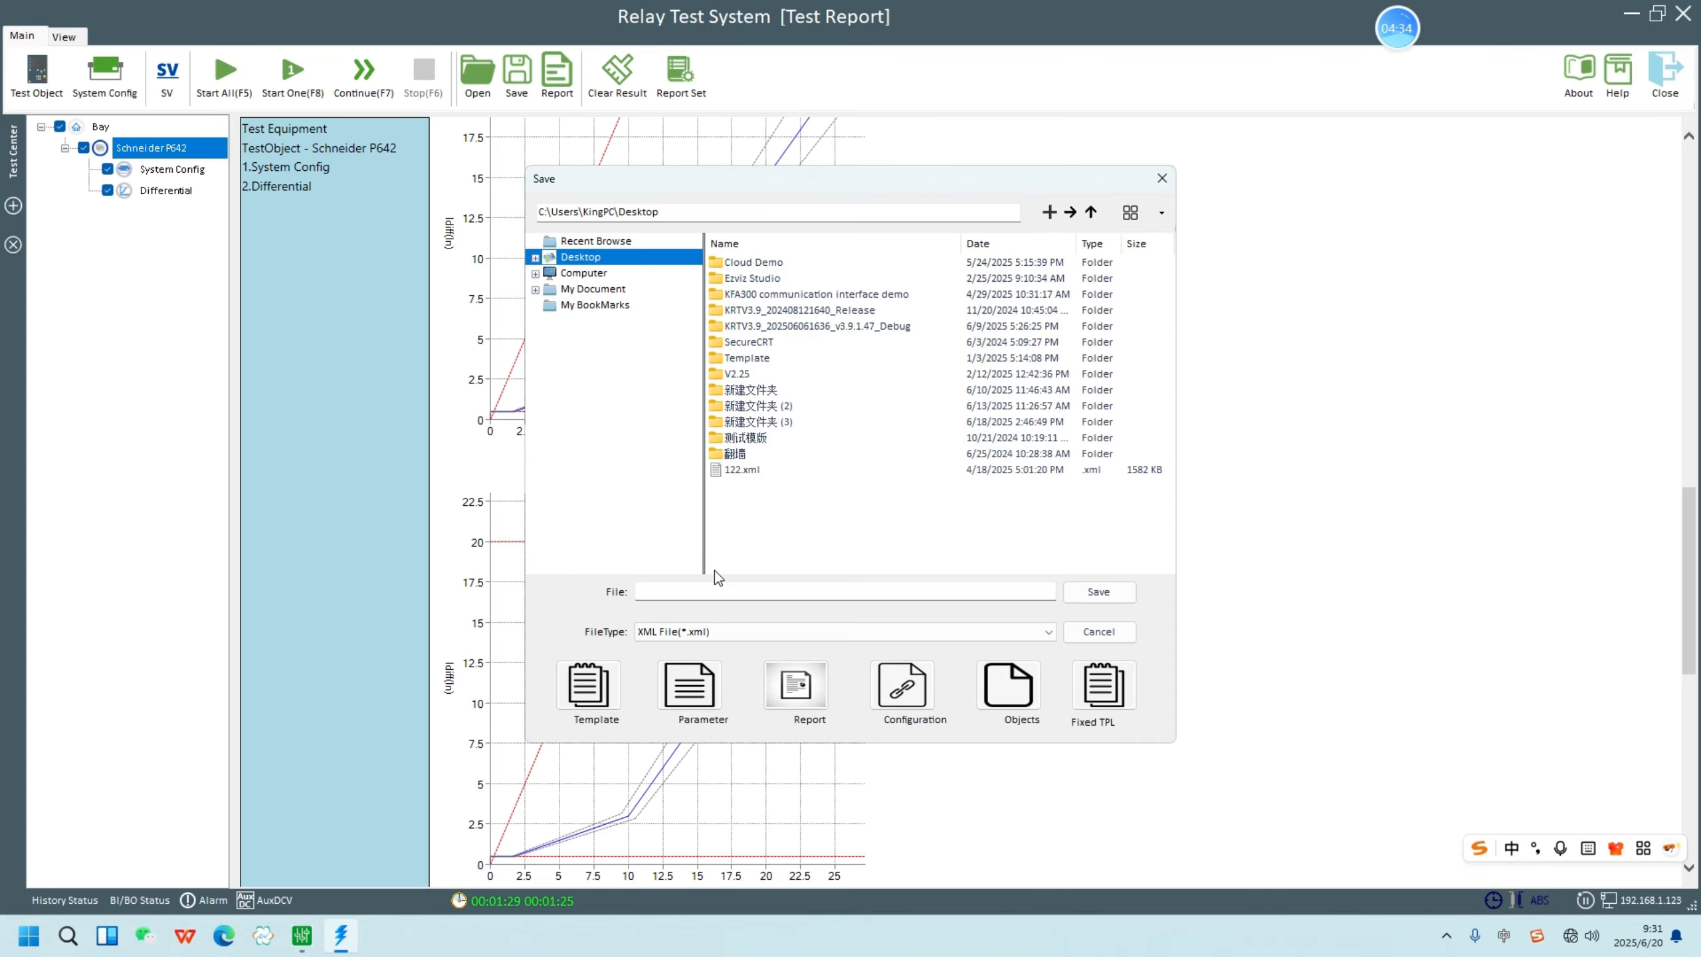
click(718, 589)
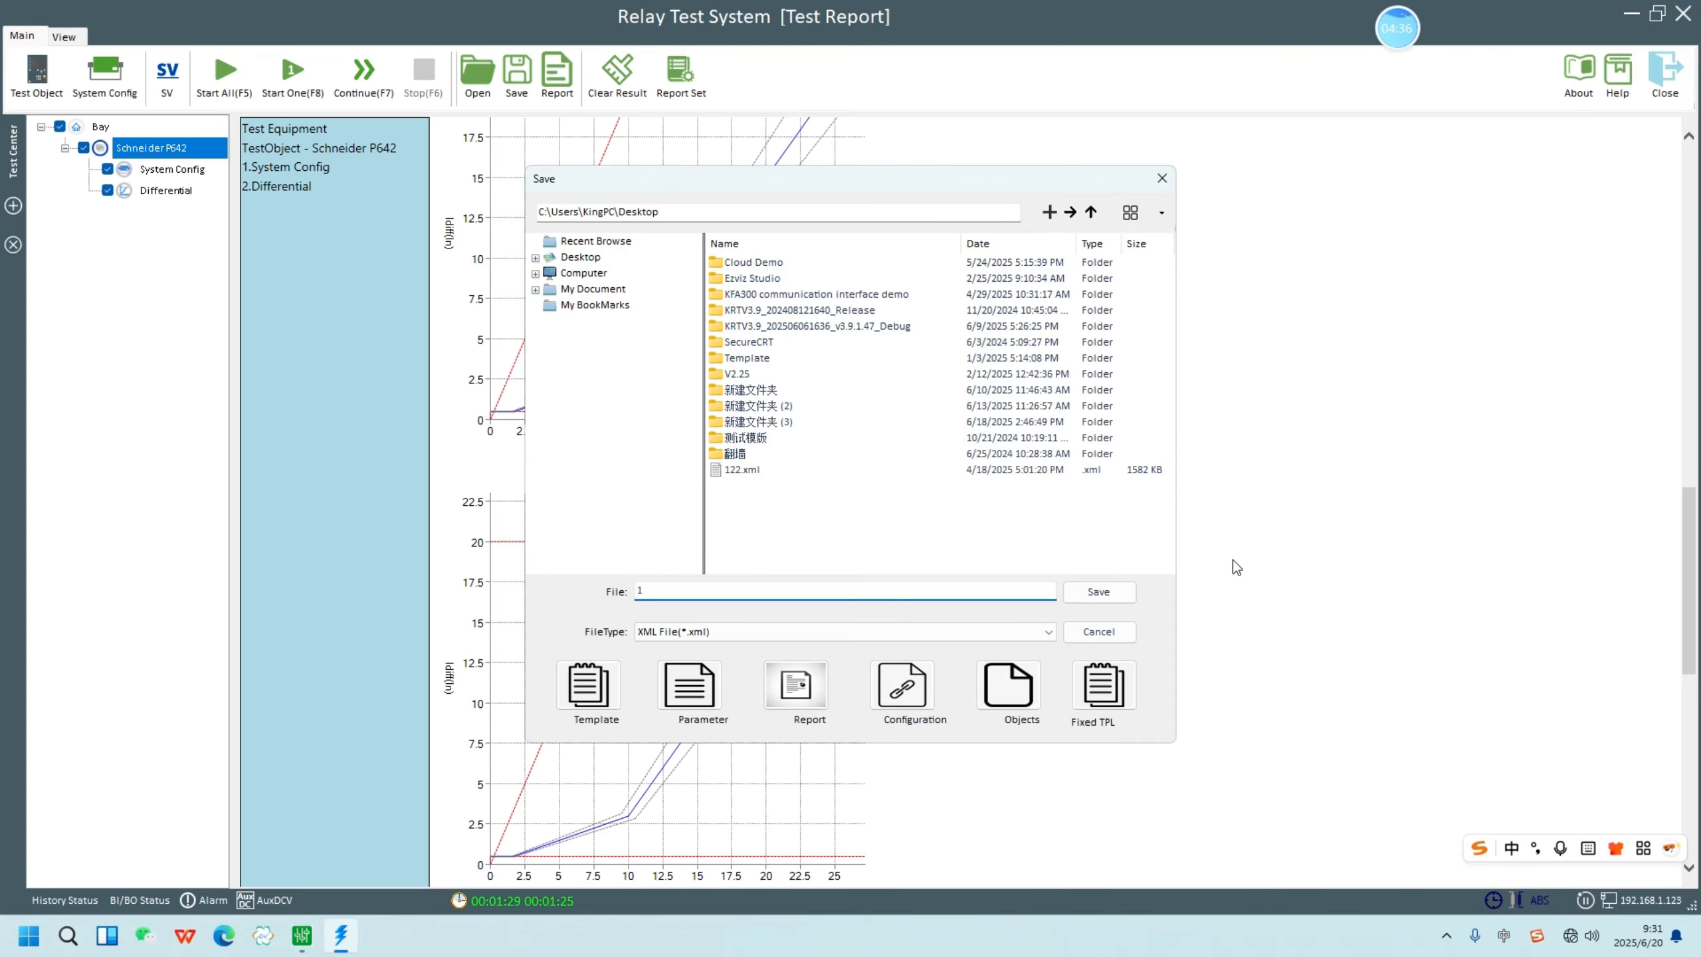
text(1)
click(1099, 591)
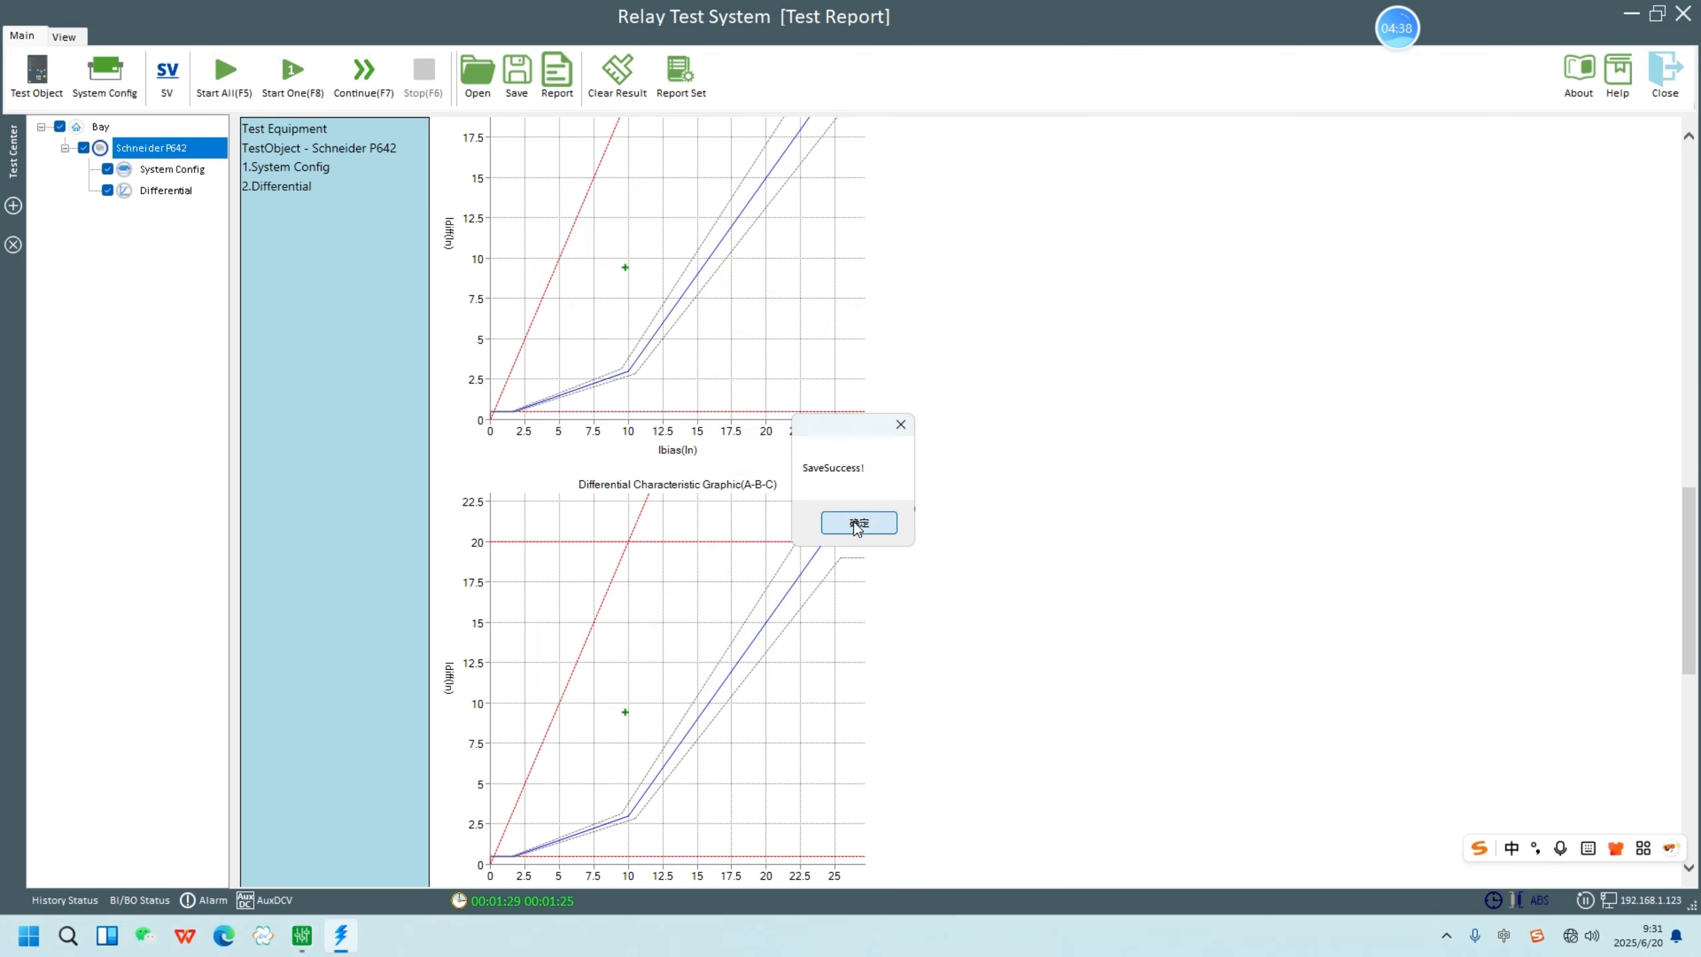
click(858, 523)
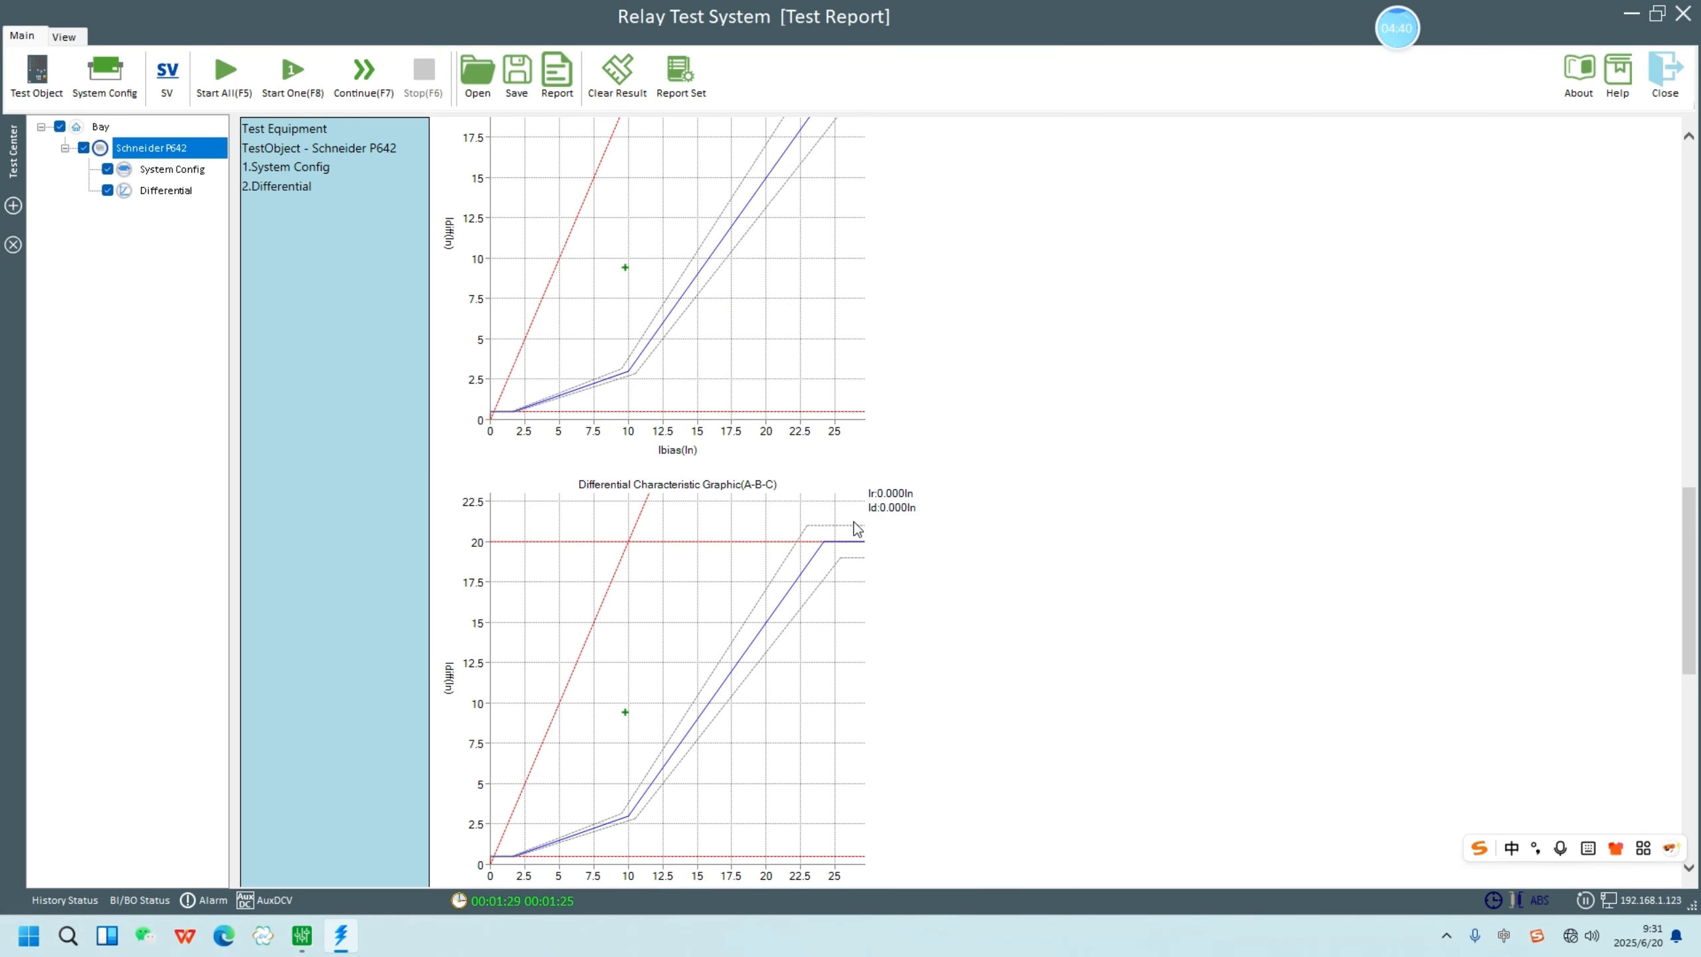